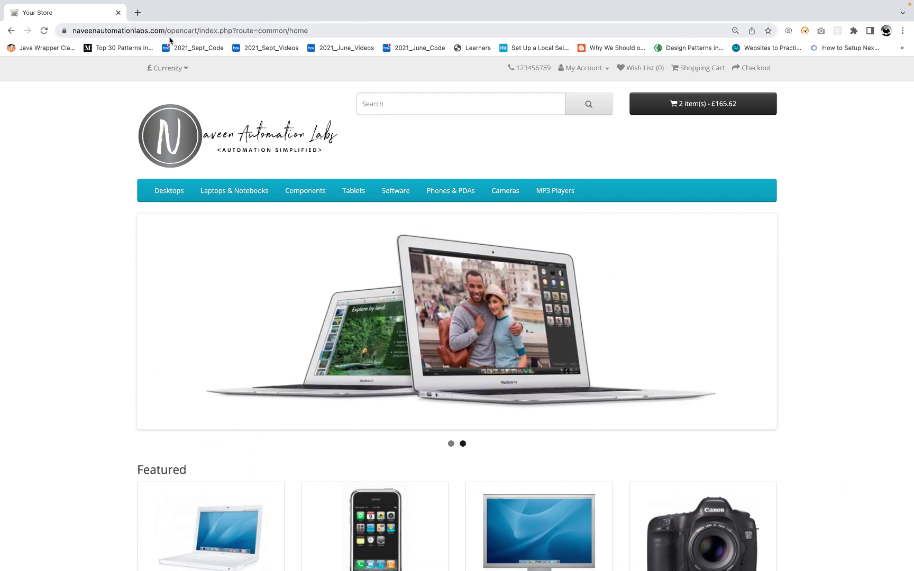
# - Trim the store URL to end at /opencart/ and load the storefront root
pyautogui.click(144, 30)
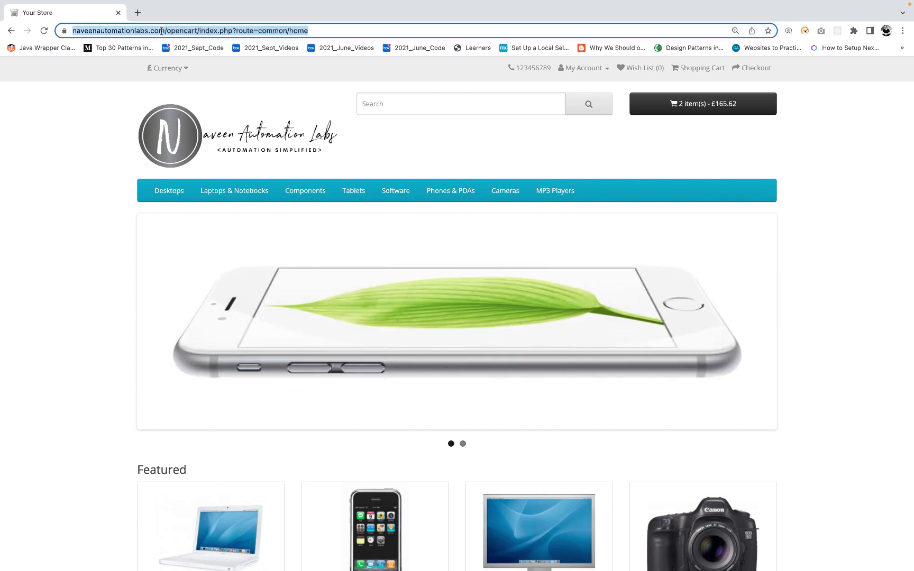
pyautogui.click(179, 30)
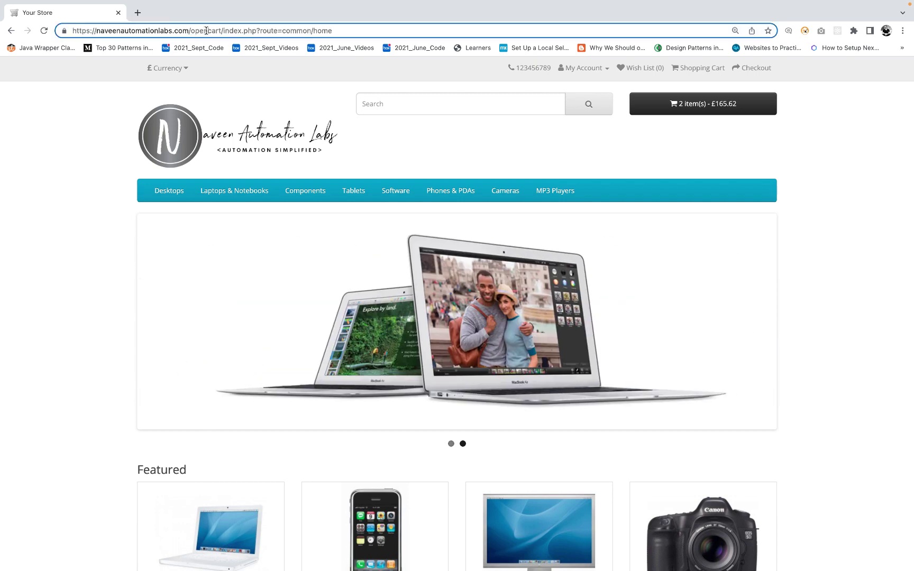
pyautogui.doubleClick(204, 30)
pyautogui.moveTo(235, 30); pyautogui.dragTo(360, 27)
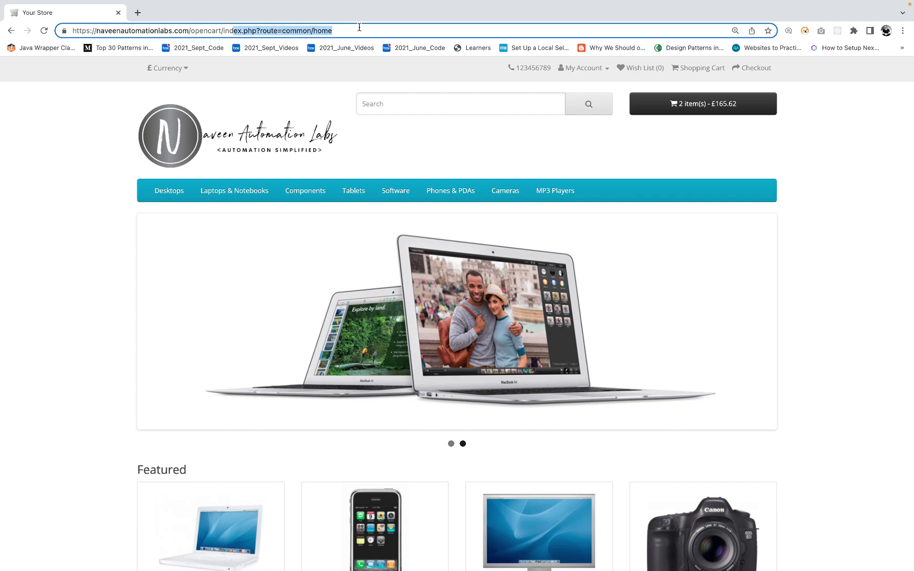
pyautogui.press('BackSpace')
pyautogui.press('BackSpace')
pyautogui.press('BackSpace')
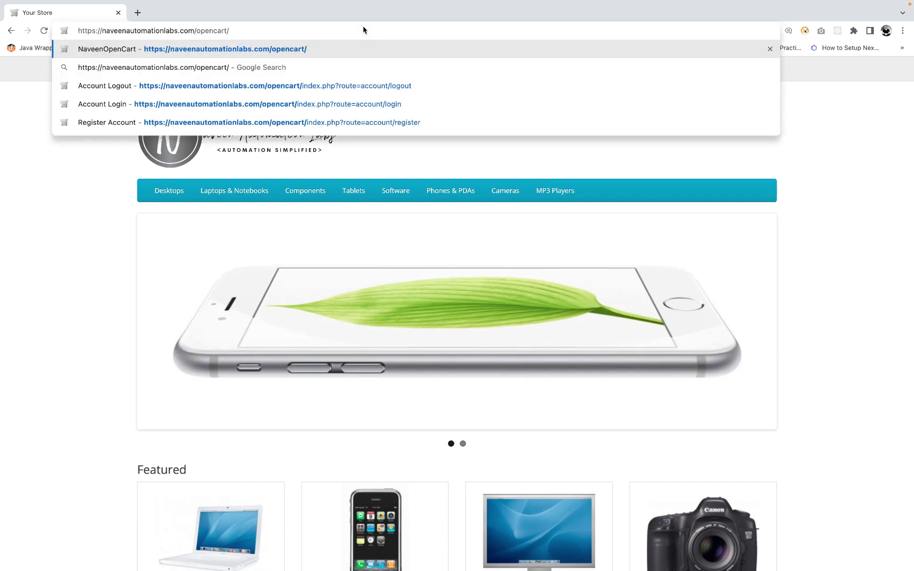
pyautogui.press('Return')
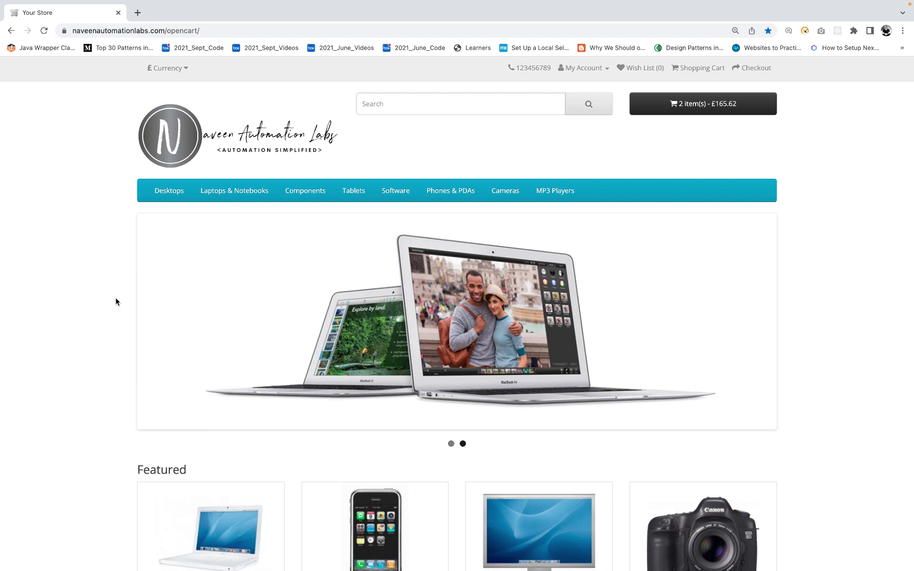
# - View the Register Account page via the My Account menu
pyautogui.click(582, 69)
pyautogui.click(571, 85)
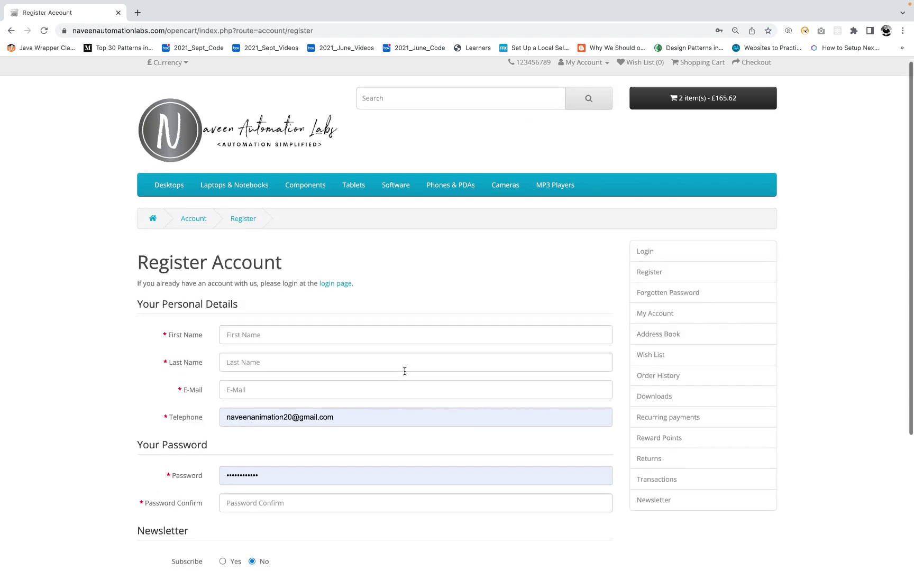
pyautogui.scroll(-3, 405, 371)
pyautogui.scroll(3, 449, 241)
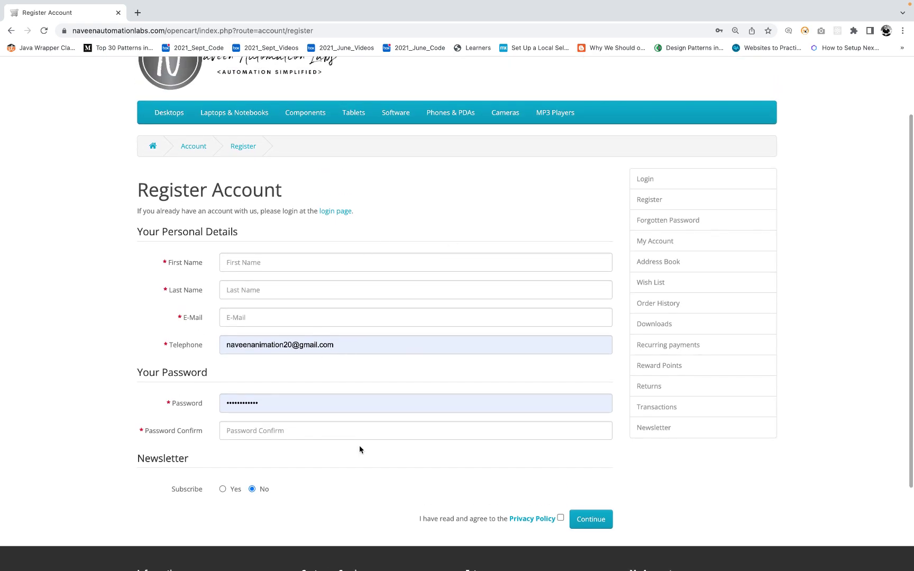
pyautogui.scroll(3, 479, 400)
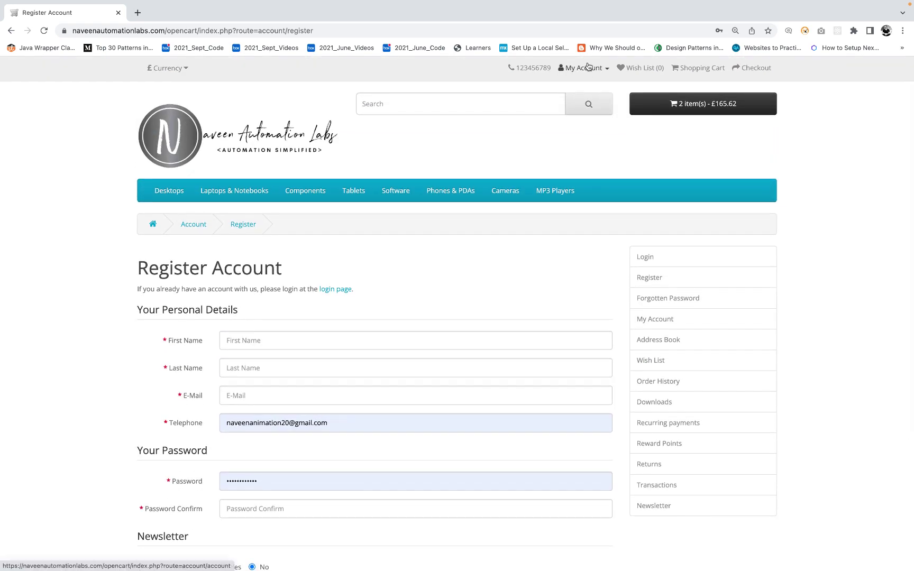
pyautogui.click(584, 68)
pyautogui.click(567, 92)
# - Submit the saved credentials on the Login page, getting a no-match warning
pyautogui.click(582, 69)
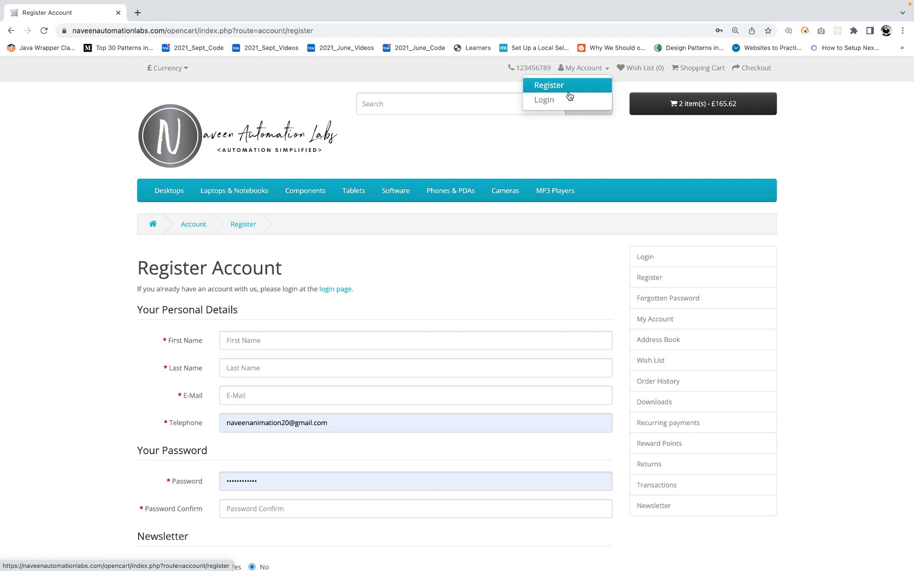
pyautogui.click(566, 100)
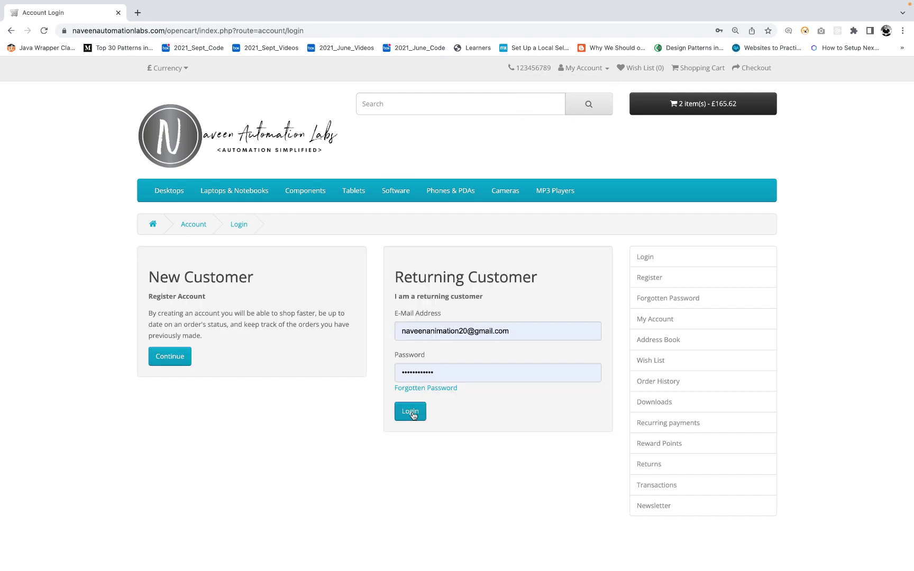
pyautogui.click(414, 416)
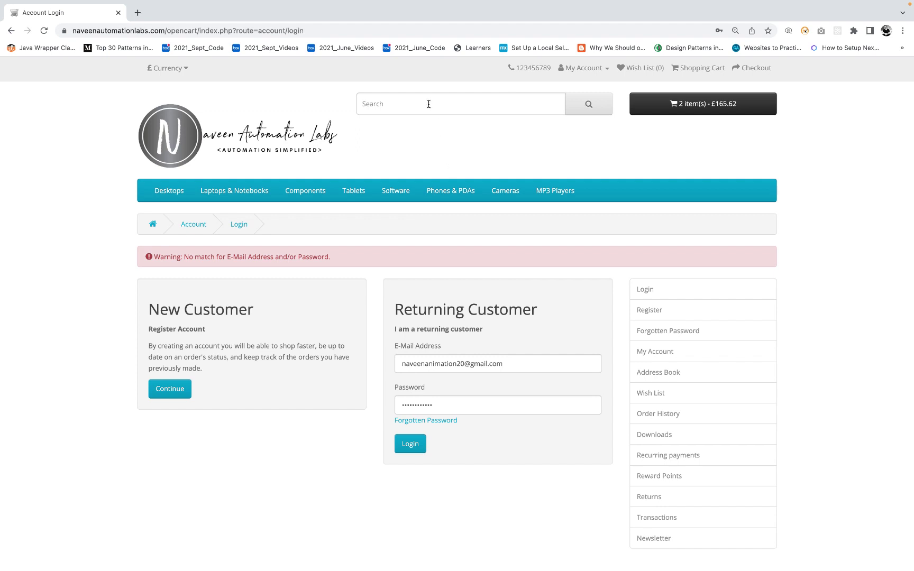
# - Search the store for 'macbook' and open the MacBook Pro product page
pyautogui.click(428, 104)
pyautogui.write('macboo')
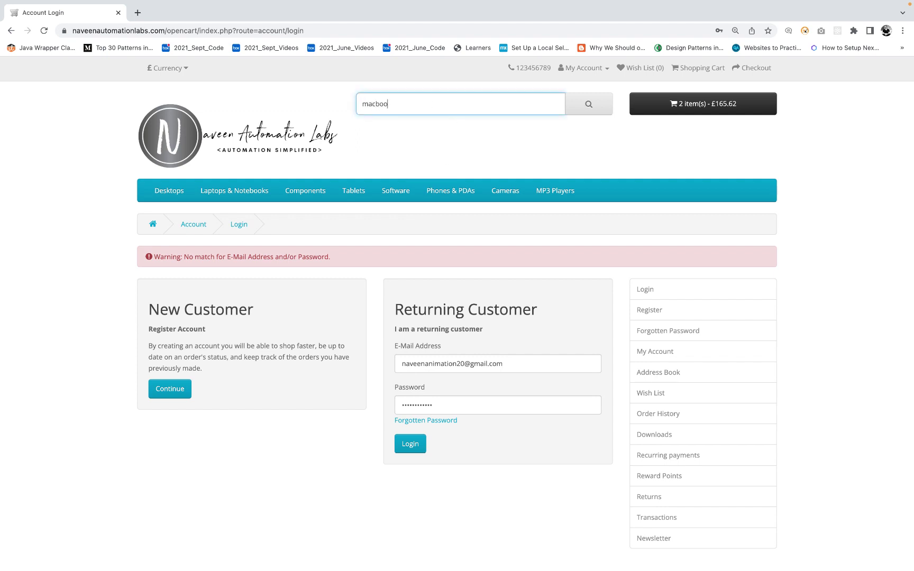
pyautogui.press('Return')
pyautogui.press('super+plus')
pyautogui.press('super+plus')
pyautogui.press('super+plus')
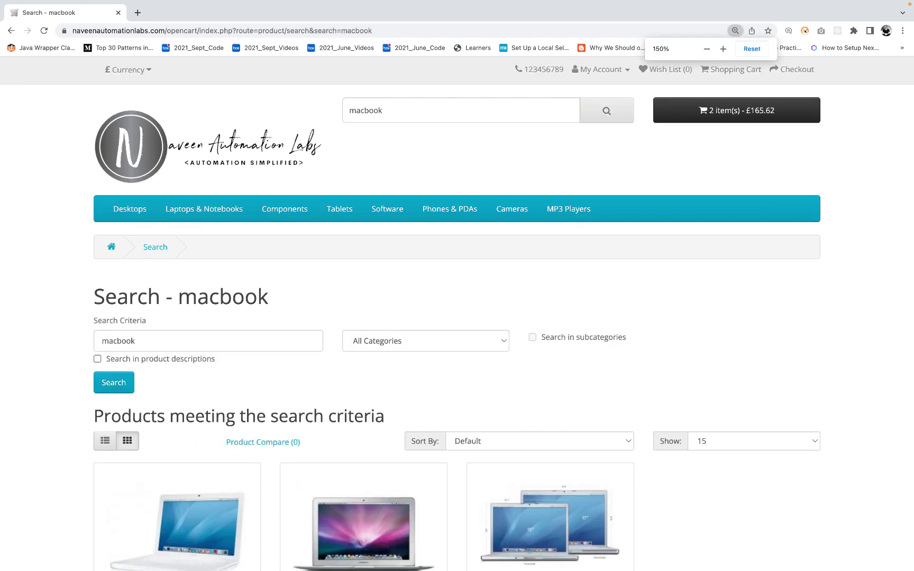
pyautogui.scroll(-5, 383, 254)
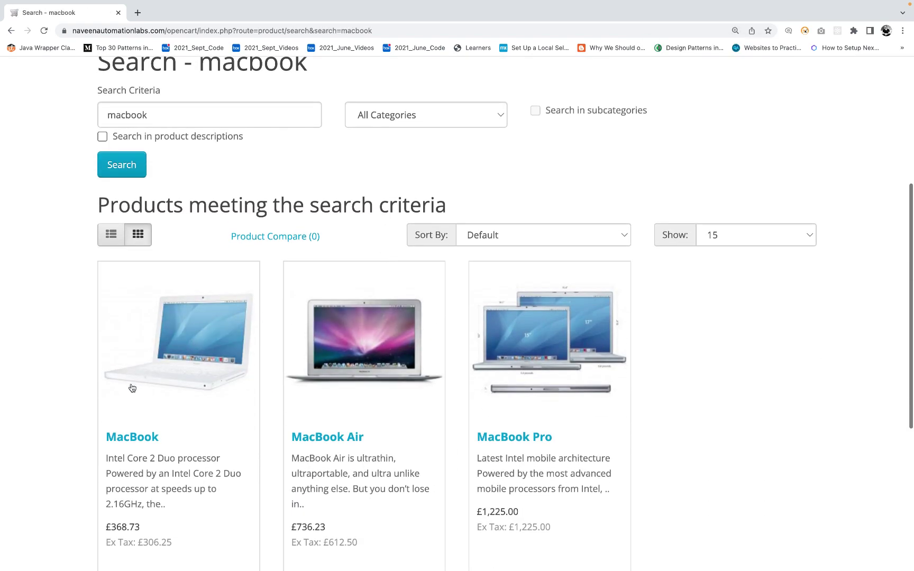
pyautogui.scroll(-2, 308, 414)
pyautogui.click(517, 354)
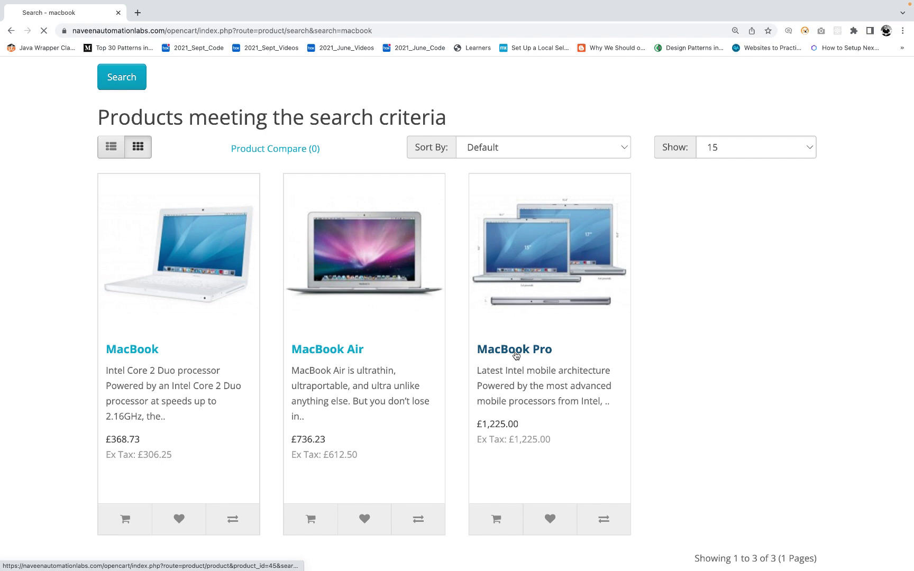
# - Switch the store currency to US Dollar
pyautogui.press('super+minus')
pyautogui.press('super+minus')
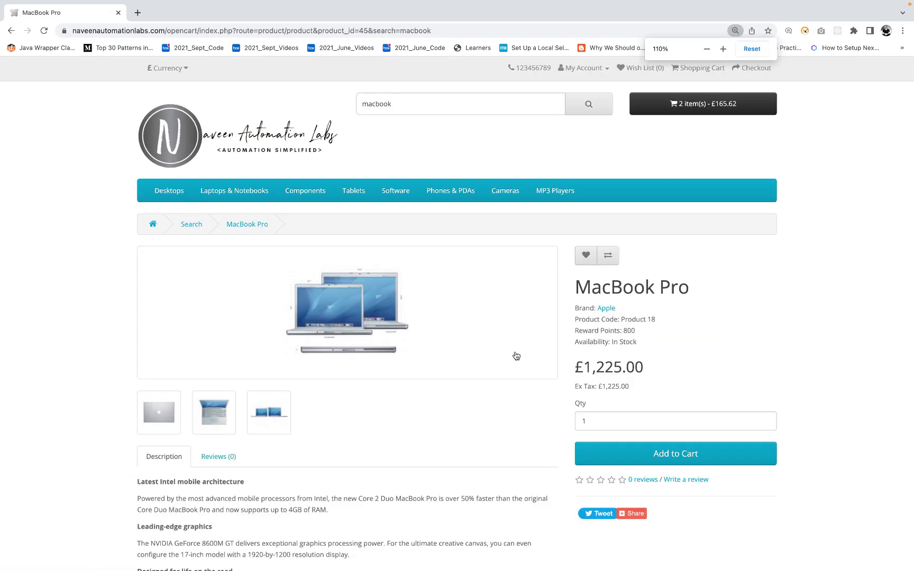
pyautogui.scroll(-2, 517, 356)
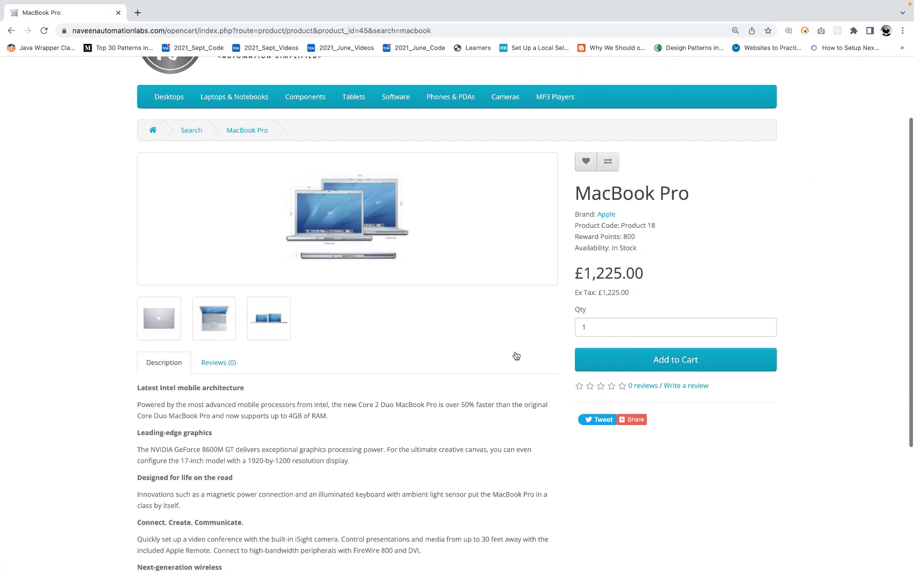
pyautogui.scroll(-3, 516, 356)
pyautogui.scroll(5, 516, 357)
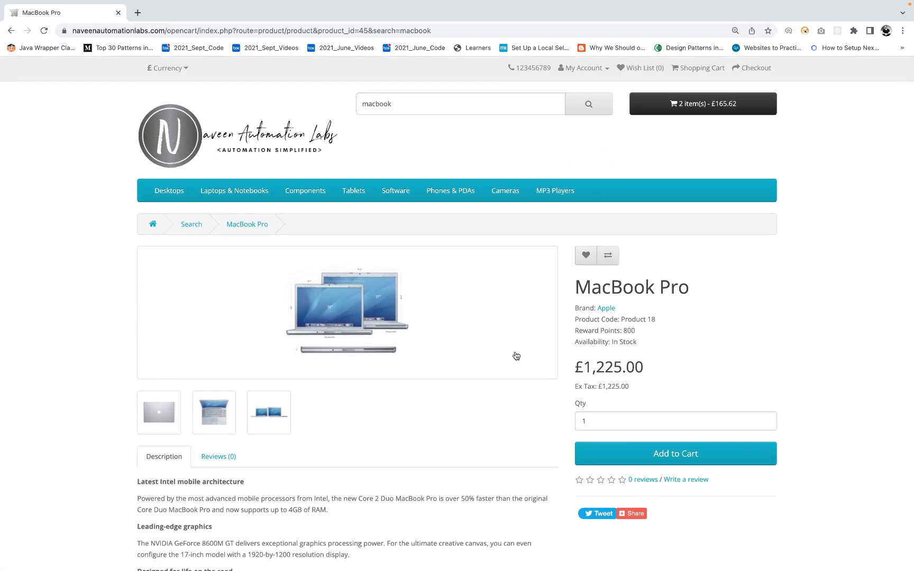
pyautogui.scroll(-1, 517, 356)
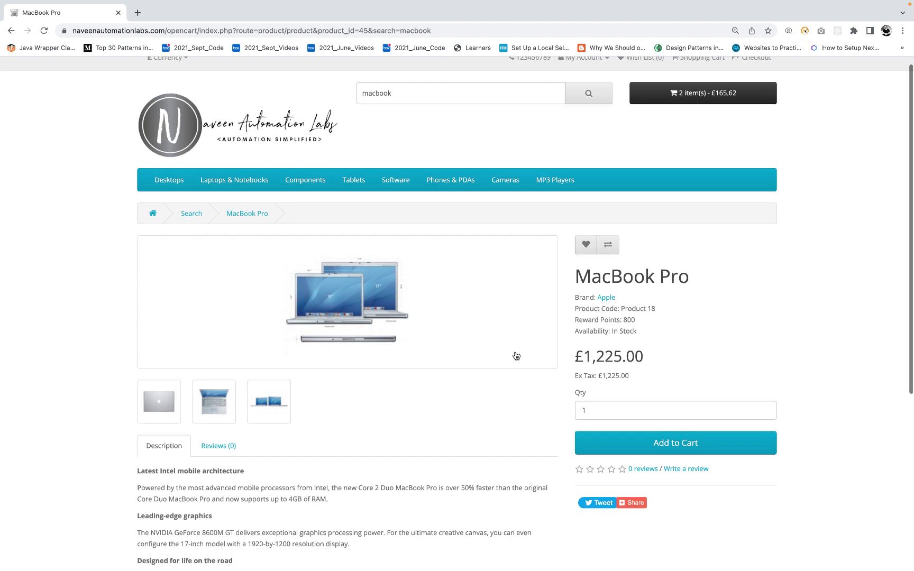
pyautogui.scroll(1, 370, 238)
pyautogui.click(180, 69)
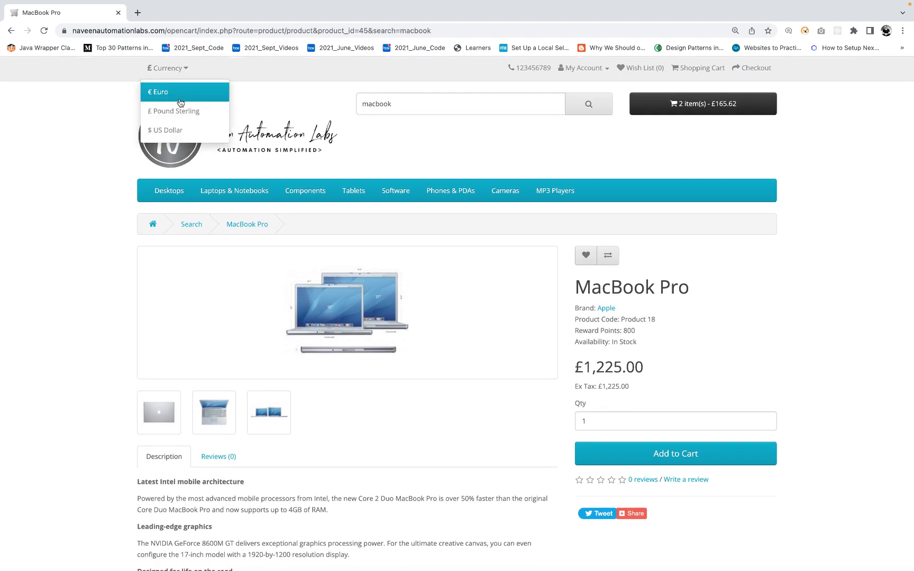
pyautogui.click(180, 136)
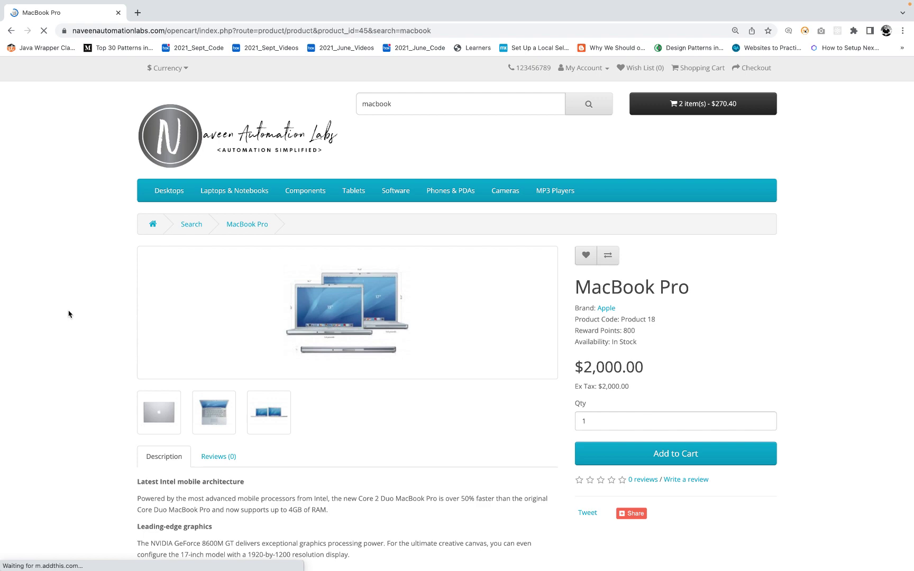
# - Add the MacBook Pro to the cart and view the cart totalling $2,270.40
pyautogui.scroll(-1, 740, 288)
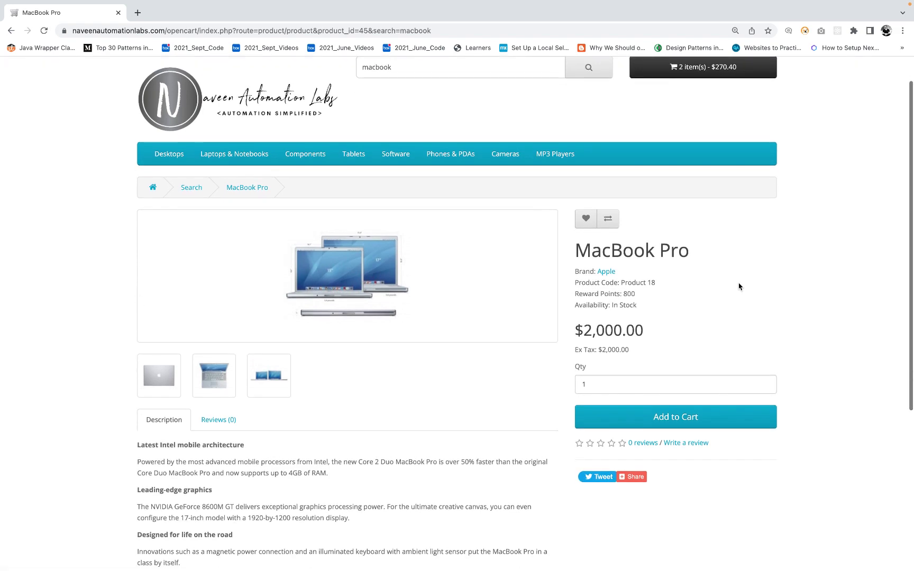
pyautogui.scroll(1, 468, 408)
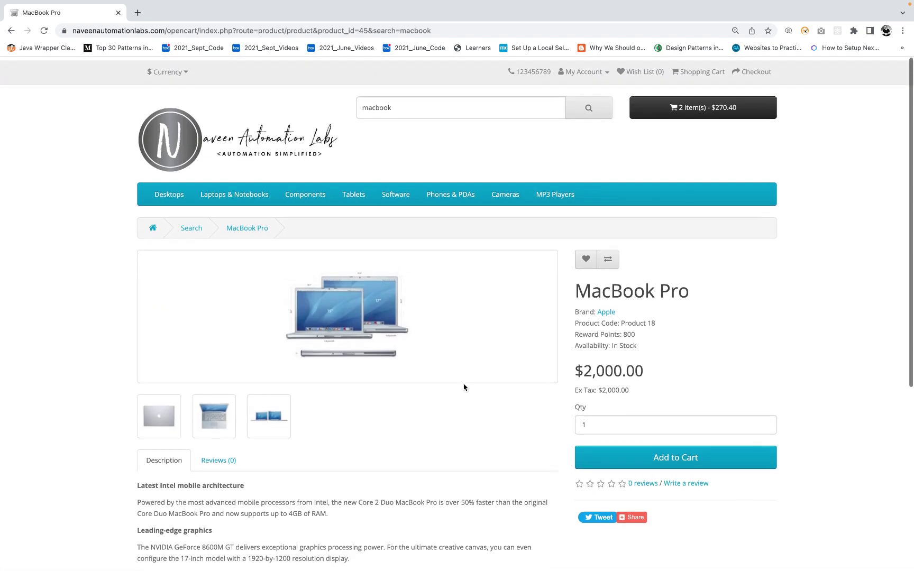
pyautogui.click(687, 454)
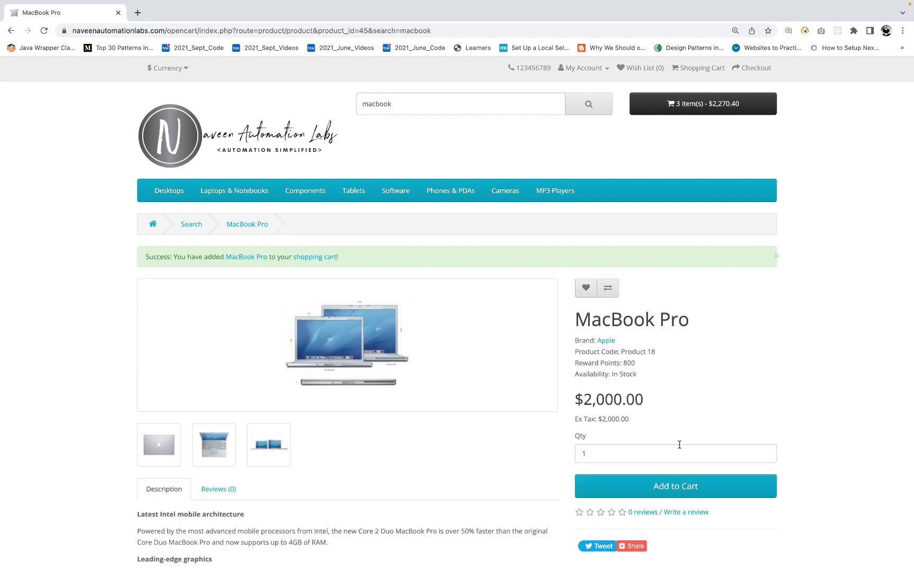
pyautogui.click(316, 258)
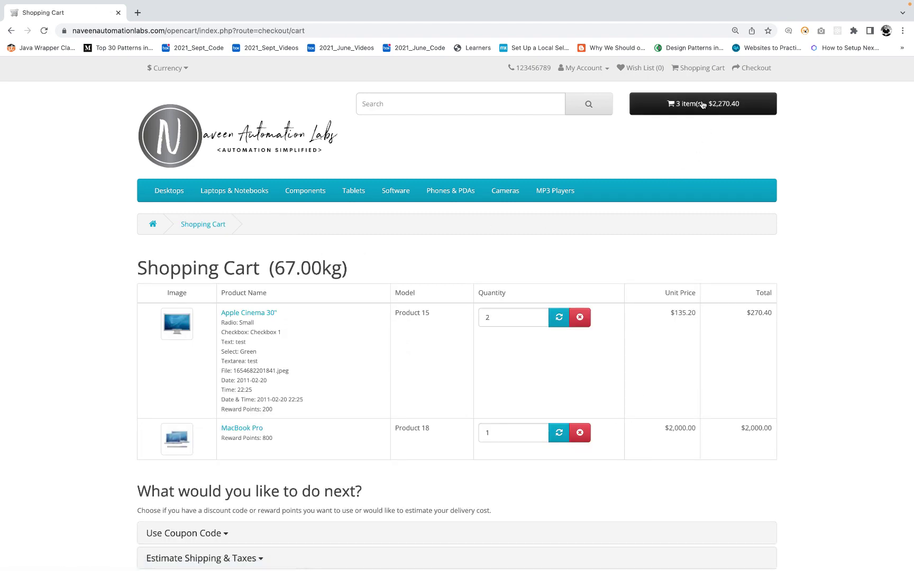
# - Request shipping quotes for Aberdeenshire, United Kingdom, post code 12121212
pyautogui.scroll(-3, 443, 364)
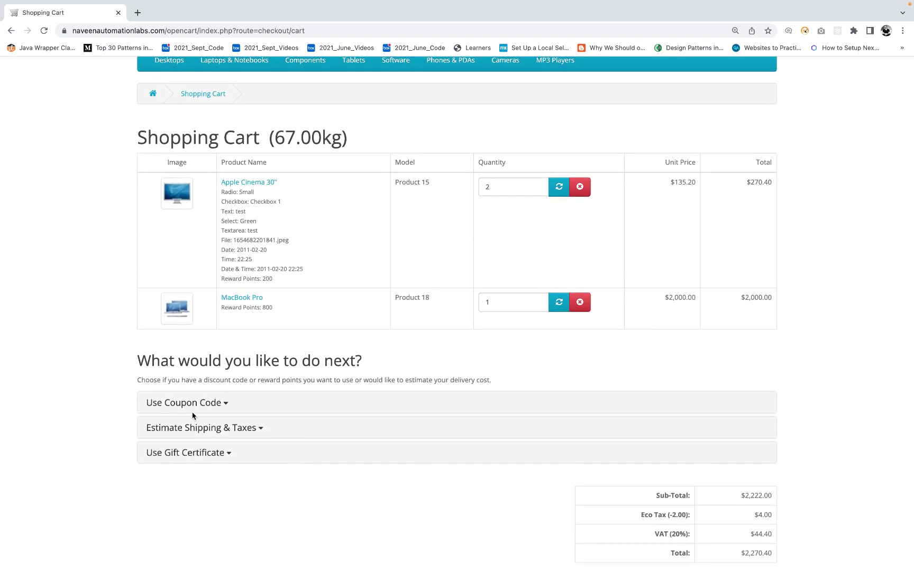
pyautogui.click(193, 404)
pyautogui.scroll(-2, 194, 406)
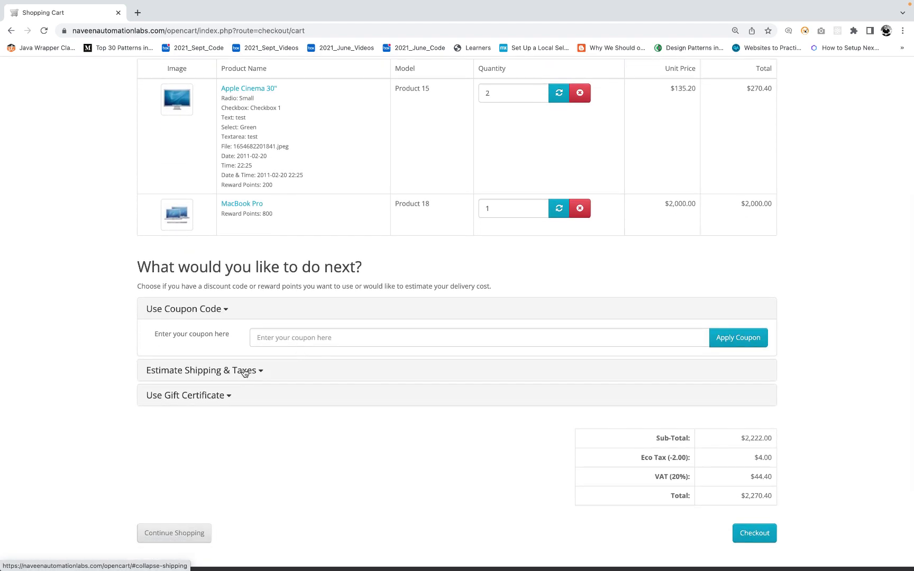
pyautogui.click(244, 372)
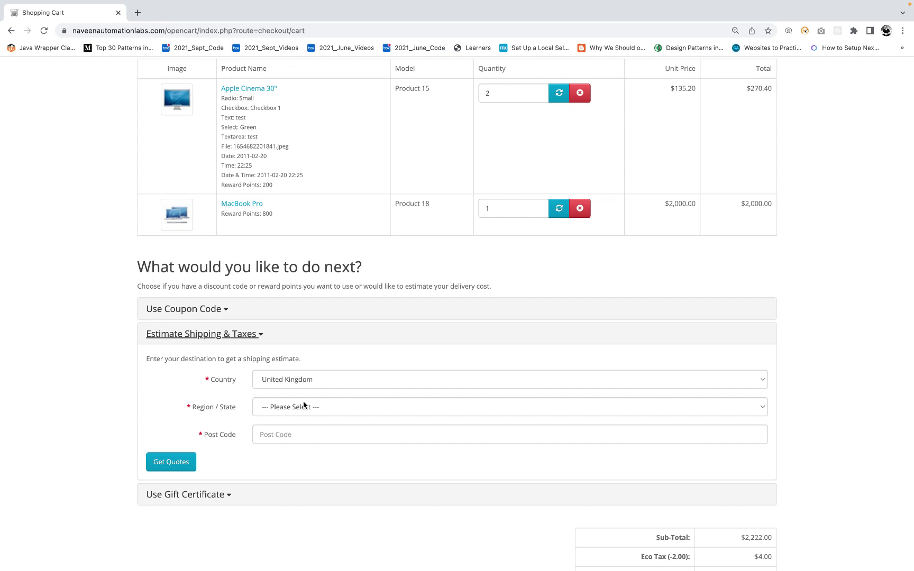
pyautogui.scroll(-2, 303, 405)
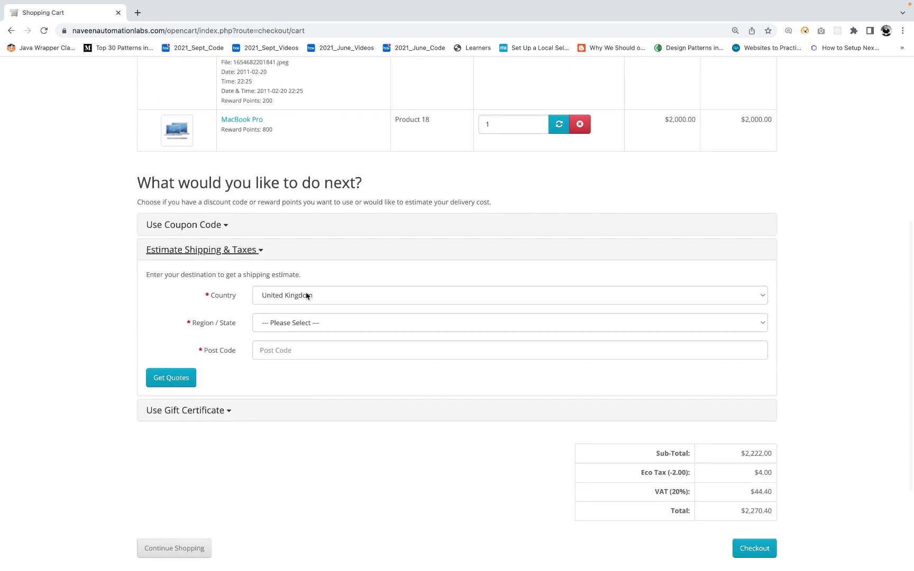
pyautogui.click(303, 328)
pyautogui.click(302, 345)
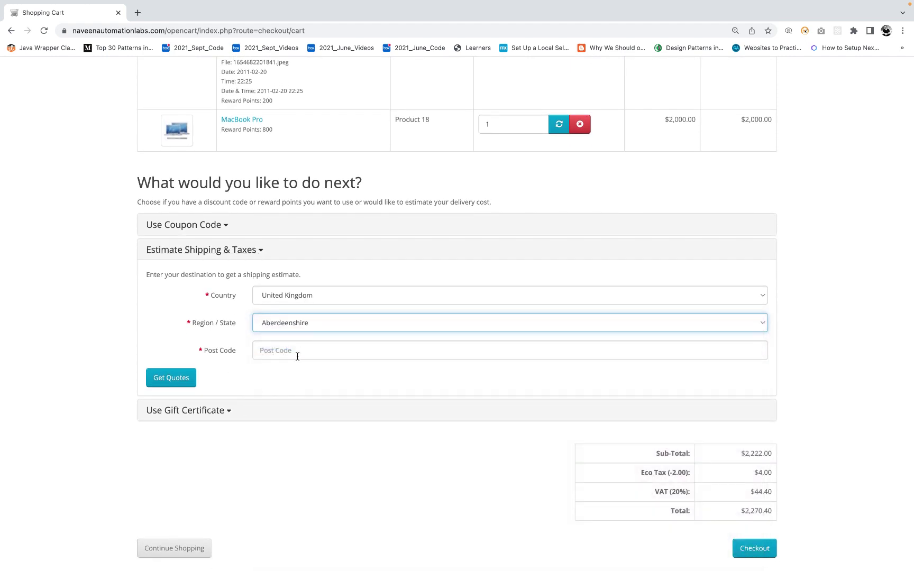
pyautogui.write('12121212')
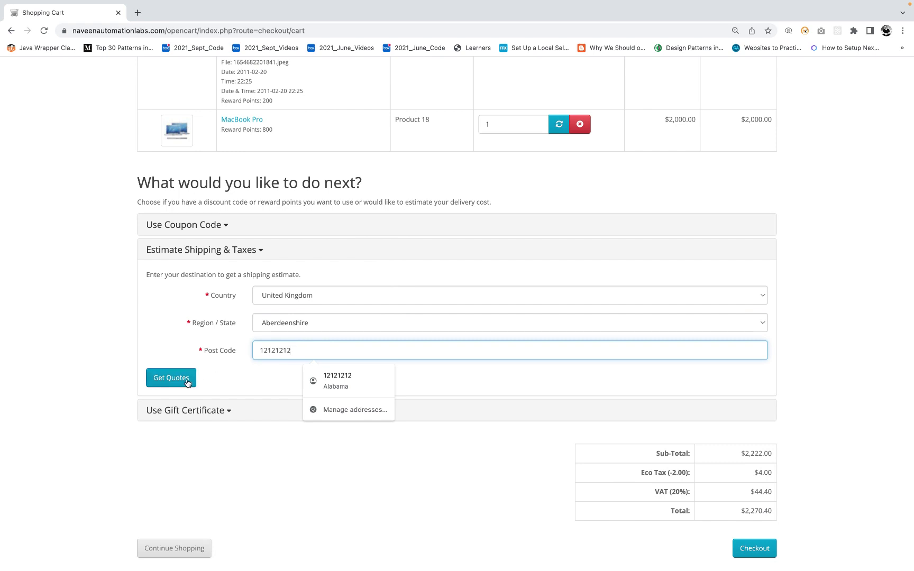
pyautogui.click(187, 382)
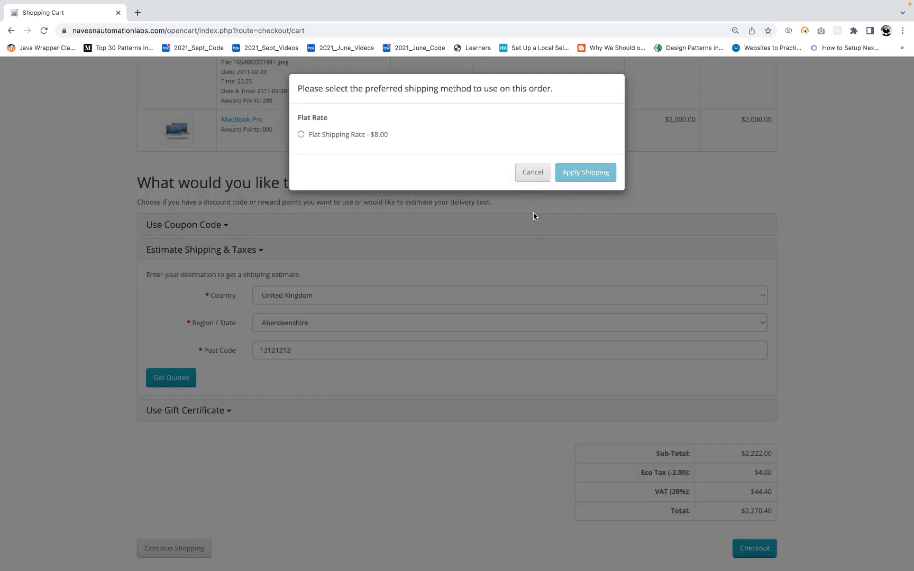
# - Apply the $5.00 Flat Shipping Rate and review the $2,278.40 cart total
pyautogui.click(353, 136)
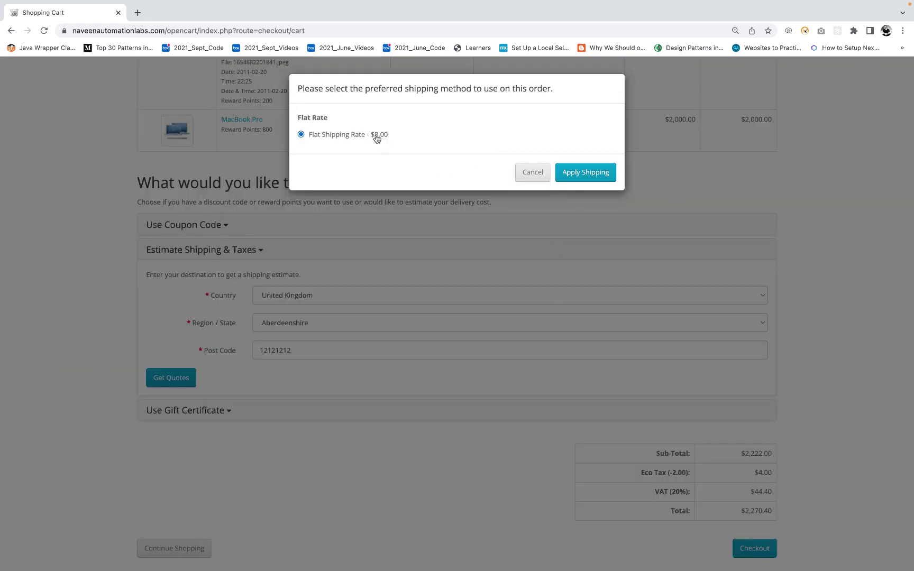
pyautogui.click(589, 172)
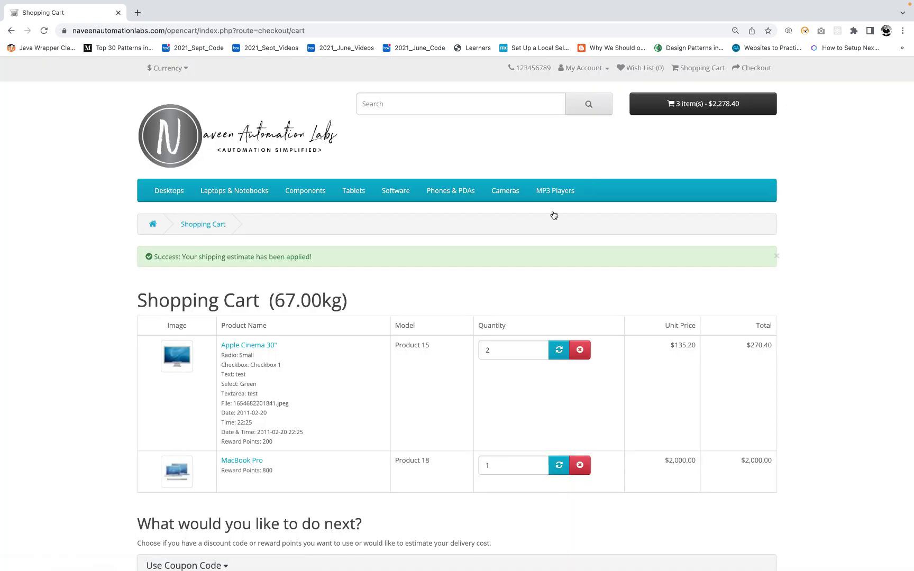
pyautogui.scroll(-4, 428, 327)
pyautogui.scroll(-3, 428, 327)
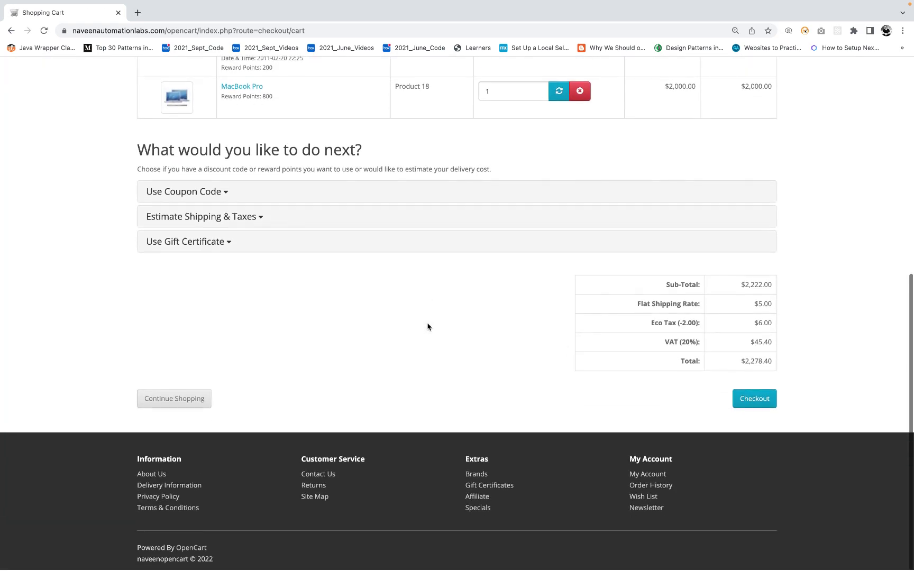
# - Proceed to checkout and toggle between guest and register options
pyautogui.click(757, 406)
pyautogui.scroll(-2, 516, 395)
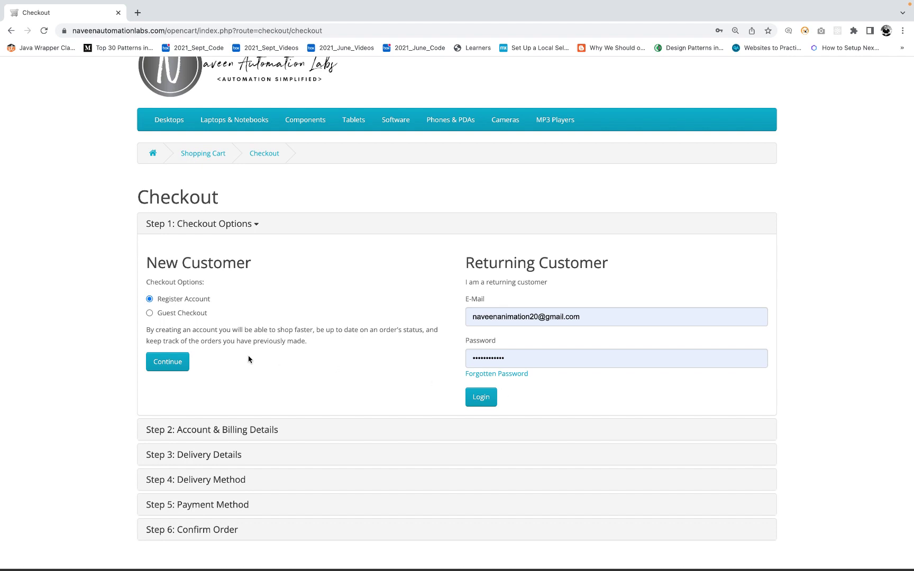
pyautogui.click(194, 317)
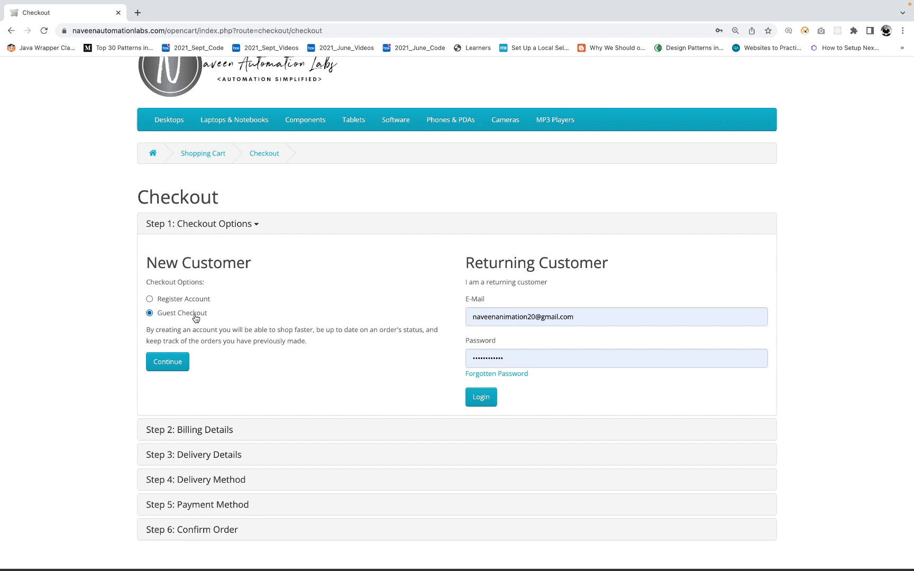
pyautogui.click(188, 300)
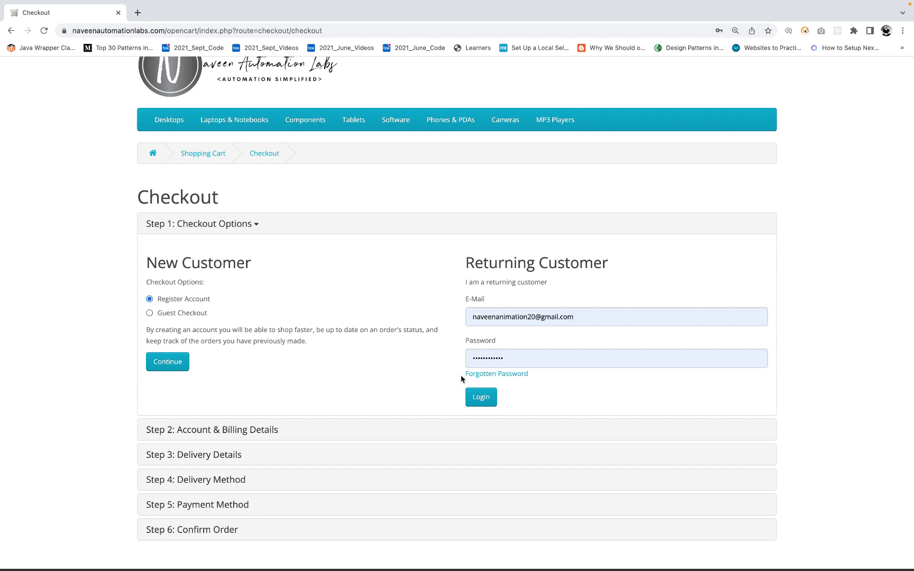
pyautogui.scroll(3, 458, 243)
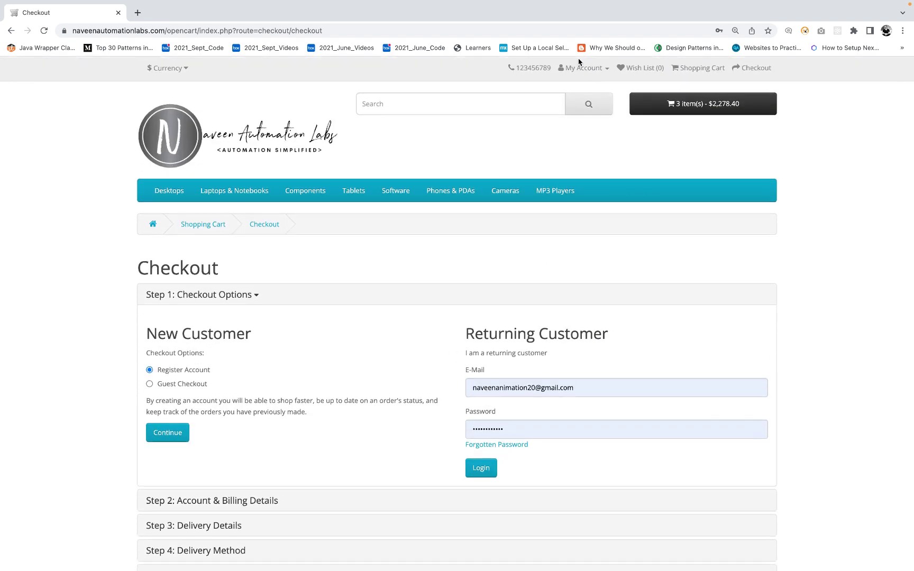
pyautogui.click(579, 70)
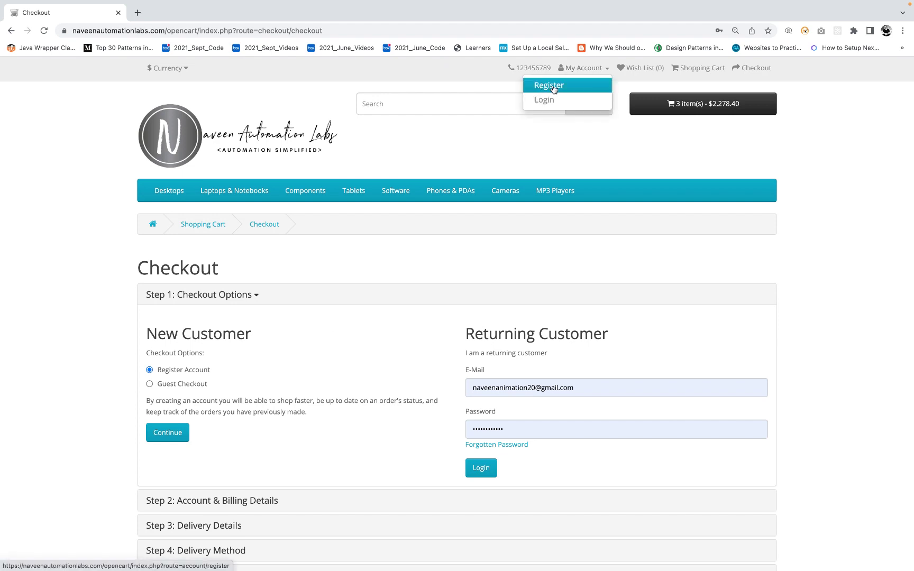
pyautogui.click(100, 397)
# - Choose Guest Checkout and continue to the step 2 Billing Details form
pyautogui.scroll(-3, 101, 397)
pyautogui.scroll(-1, 102, 398)
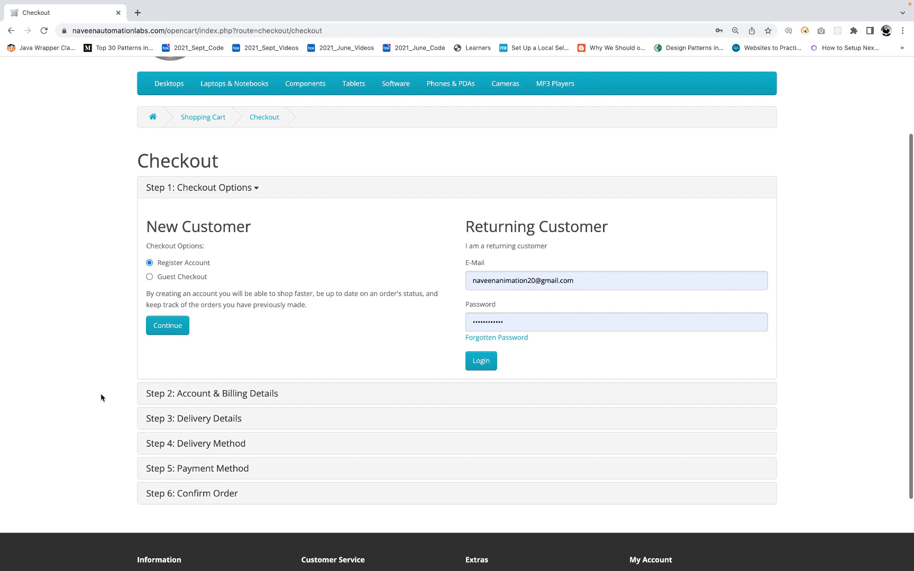
pyautogui.click(150, 271)
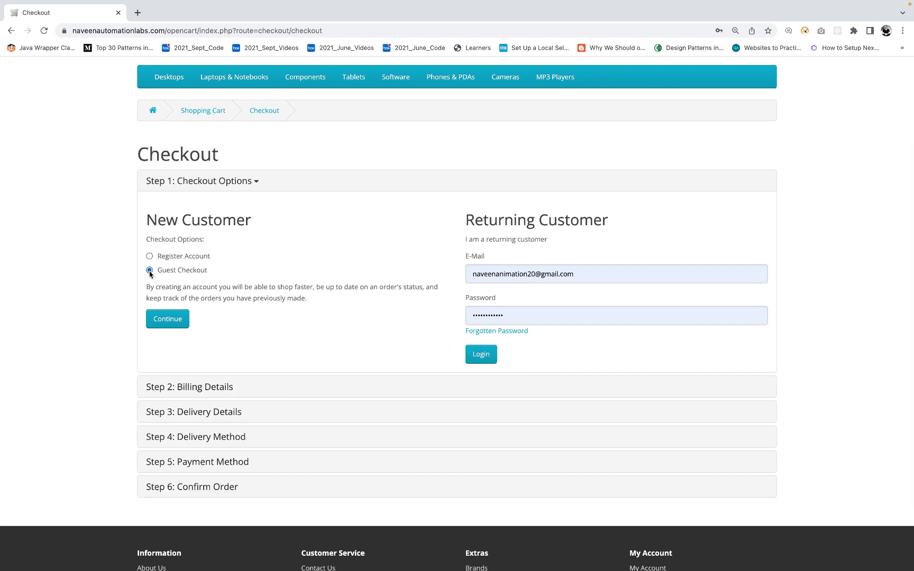
pyautogui.click(172, 320)
pyautogui.scroll(-3, 215, 522)
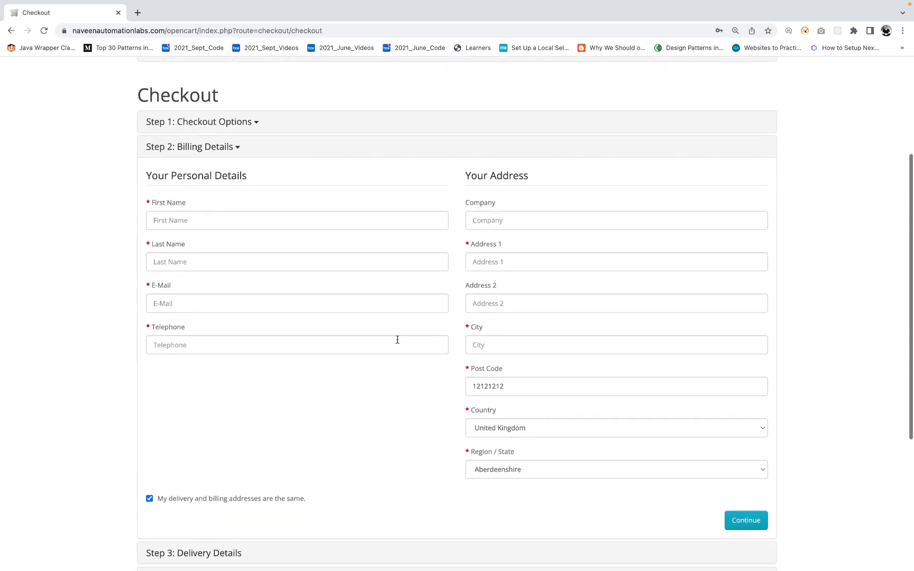
pyautogui.scroll(-5, 328, 397)
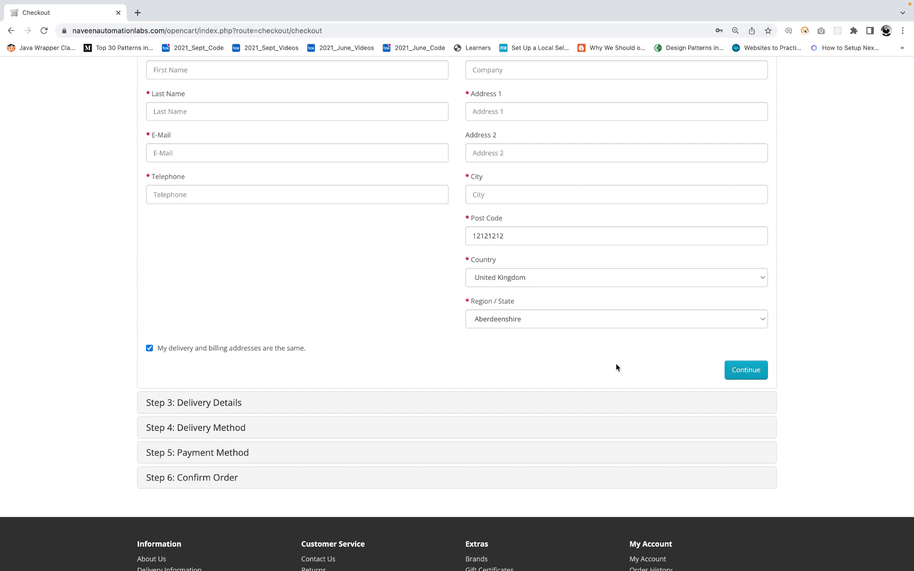
pyautogui.scroll(10, 617, 368)
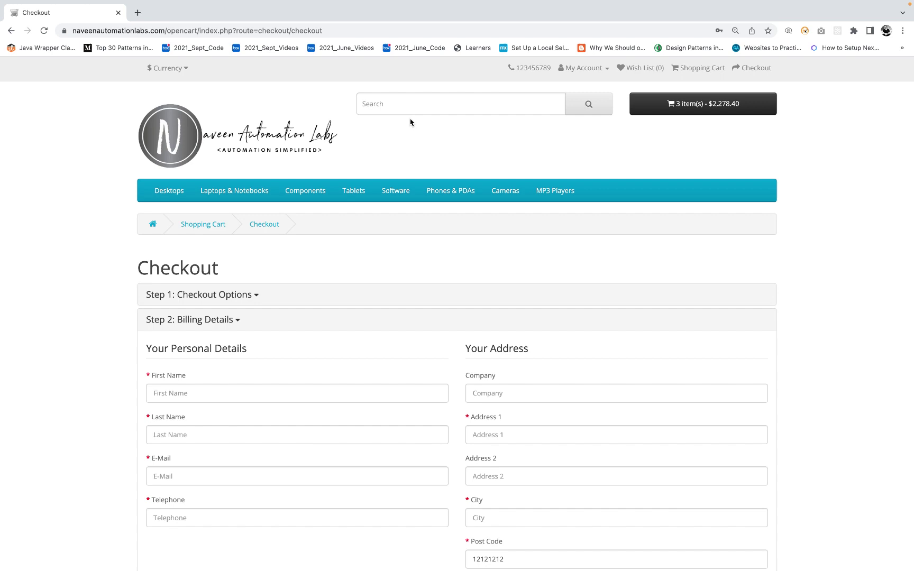
# - Search the store for 'imac' and dismiss the save-password prompt
pyautogui.click(403, 102)
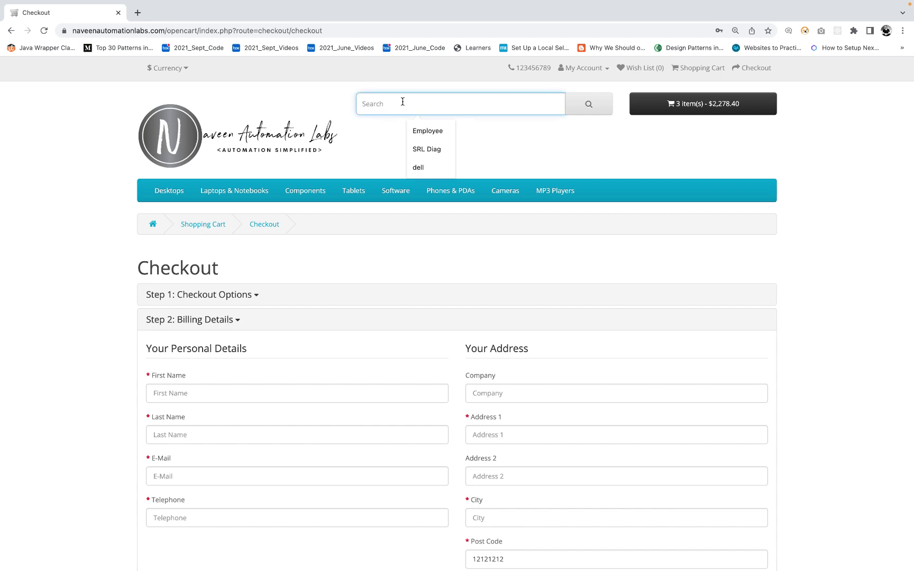
pyautogui.write('imac')
pyautogui.press('Return')
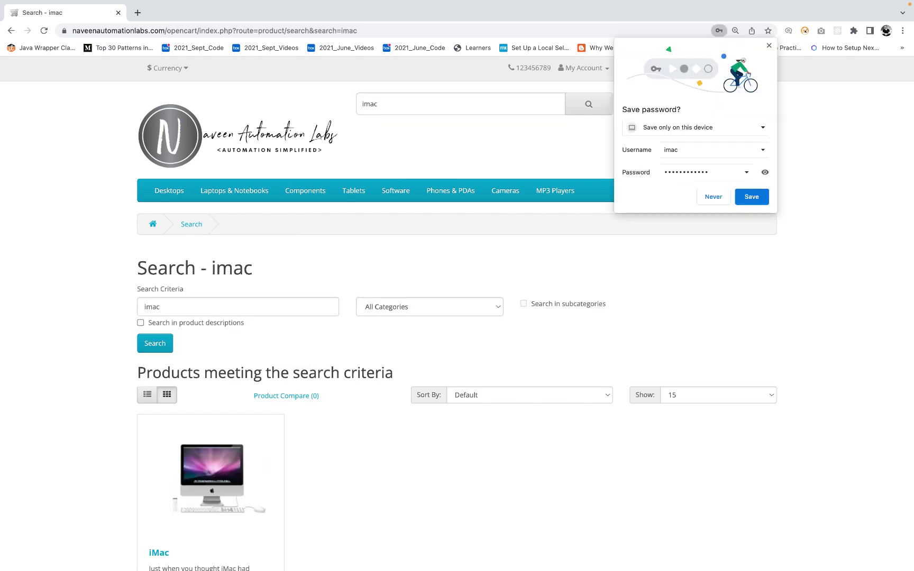
pyautogui.click(769, 46)
pyautogui.scroll(-3, 344, 357)
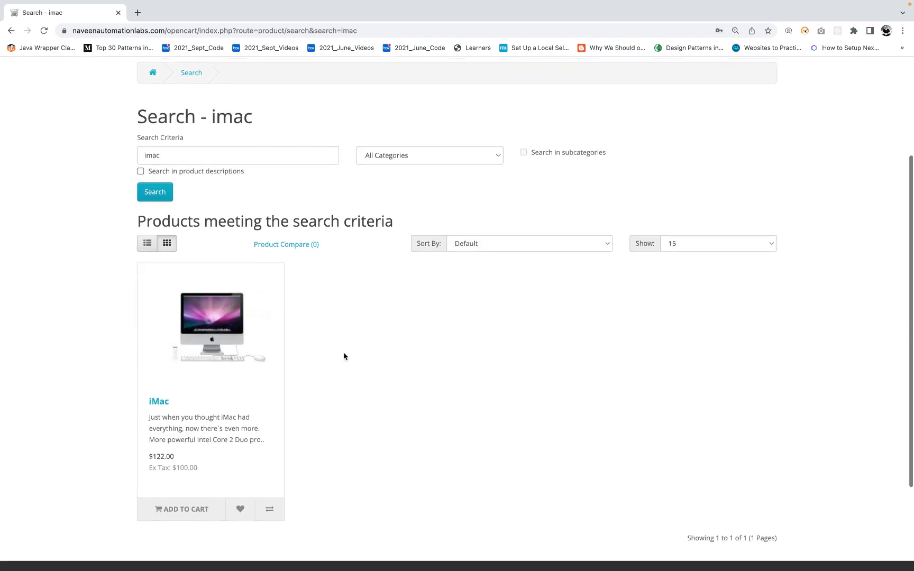
pyautogui.scroll(3, 344, 357)
pyautogui.scroll(-1, 344, 357)
# - Replace the search term with 'samsung' and review the two Samsung results
pyautogui.doubleClick(369, 104)
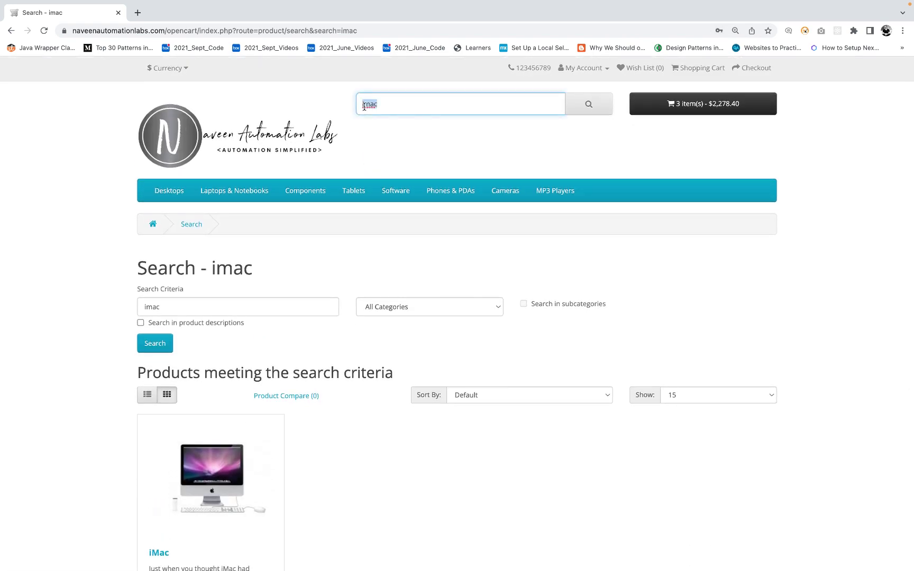
pyautogui.write('samsung')
pyautogui.press('Return')
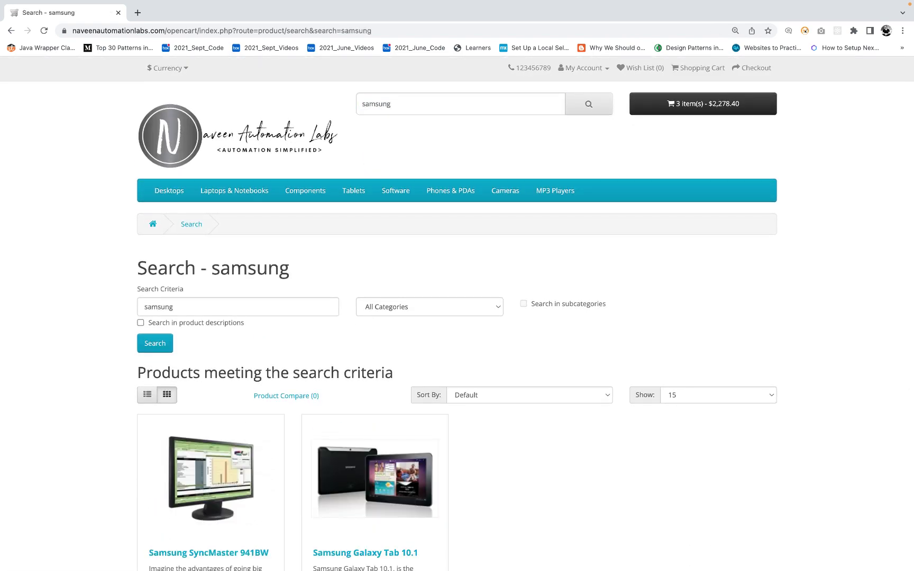
pyautogui.scroll(-3, 378, 297)
pyautogui.scroll(2, 377, 294)
pyautogui.scroll(1, 377, 293)
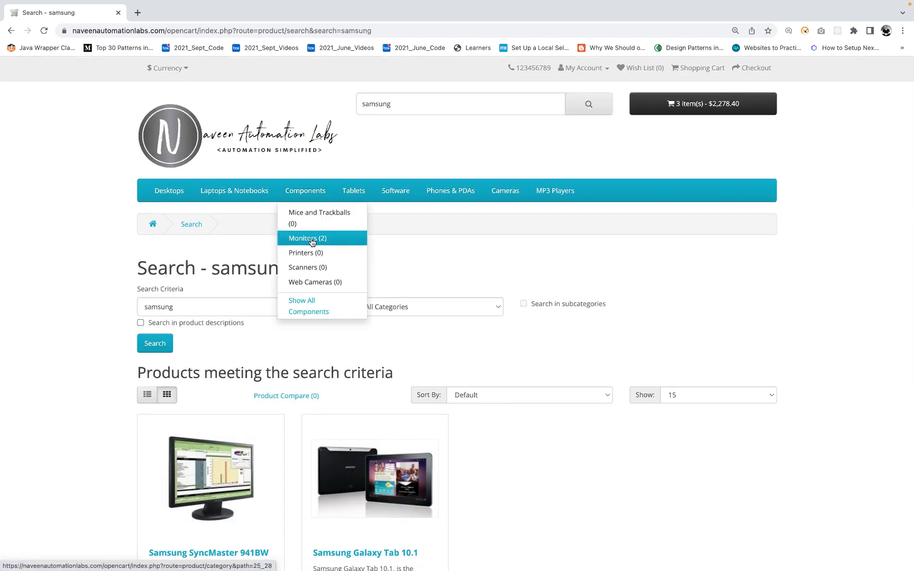
# - Browse the Components > Monitors category listing its two monitors
pyautogui.click(312, 240)
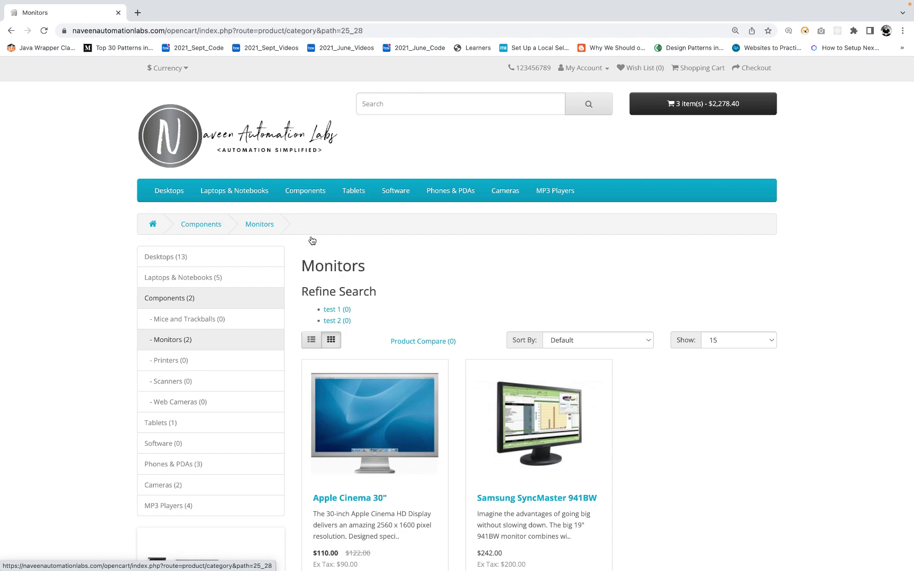
pyautogui.scroll(-2, 396, 375)
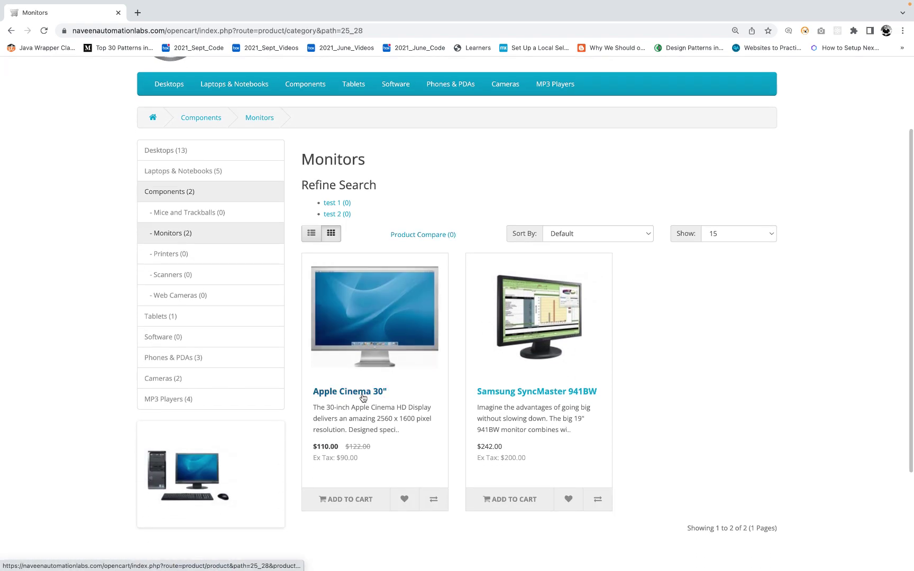
pyautogui.scroll(2, 429, 227)
pyautogui.scroll(-1, 371, 214)
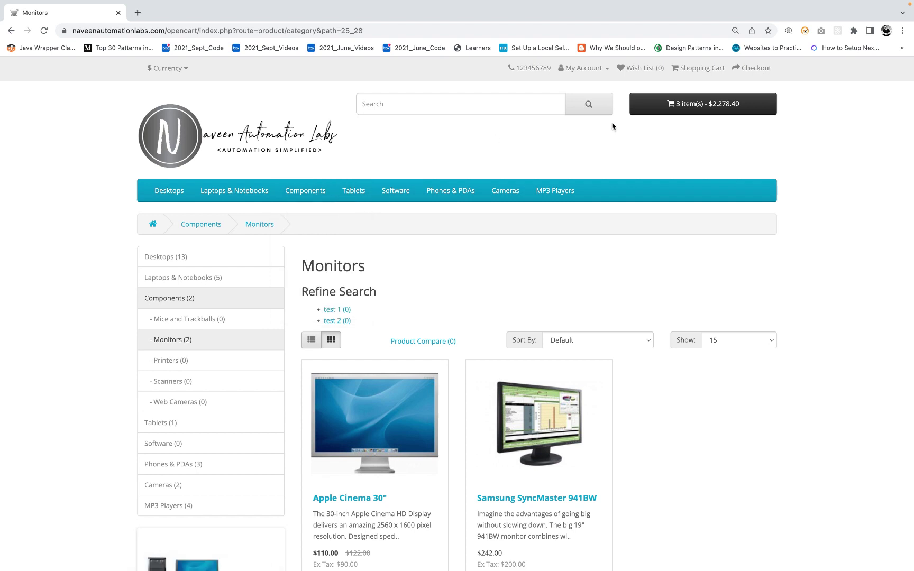
pyautogui.scroll(-2, 758, 272)
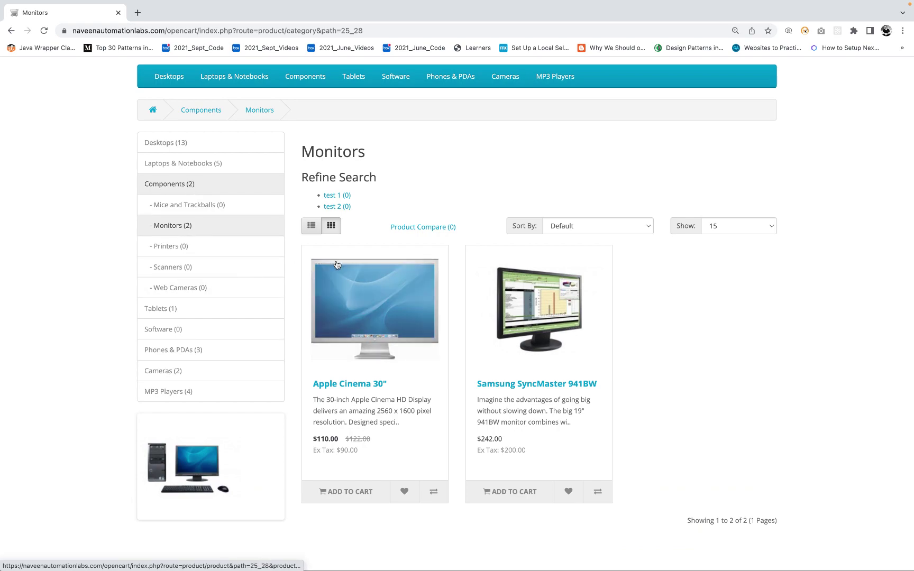
pyautogui.scroll(1, 337, 264)
pyautogui.click(352, 401)
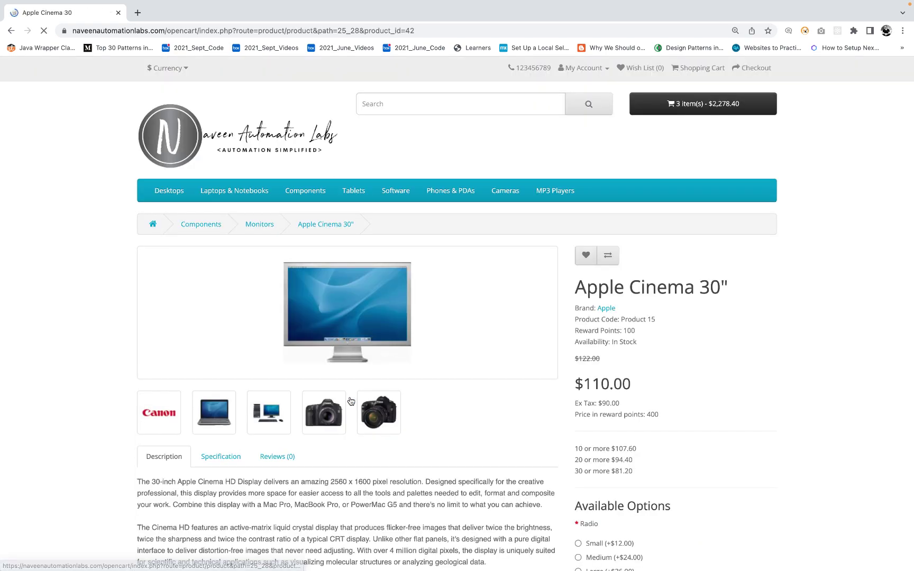
pyautogui.scroll(-6, 714, 404)
pyautogui.scroll(-2, 714, 404)
pyautogui.scroll(-2, 714, 405)
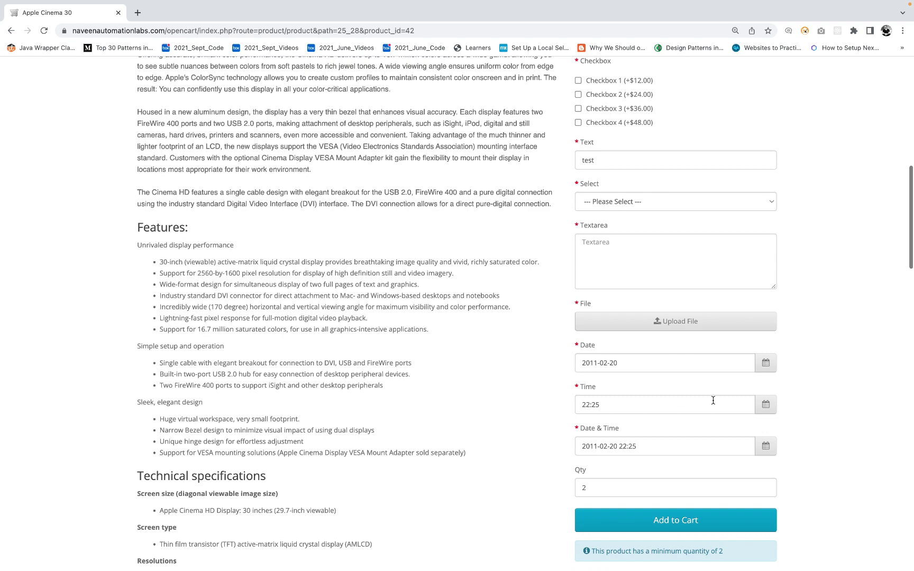
pyautogui.scroll(-2, 638, 225)
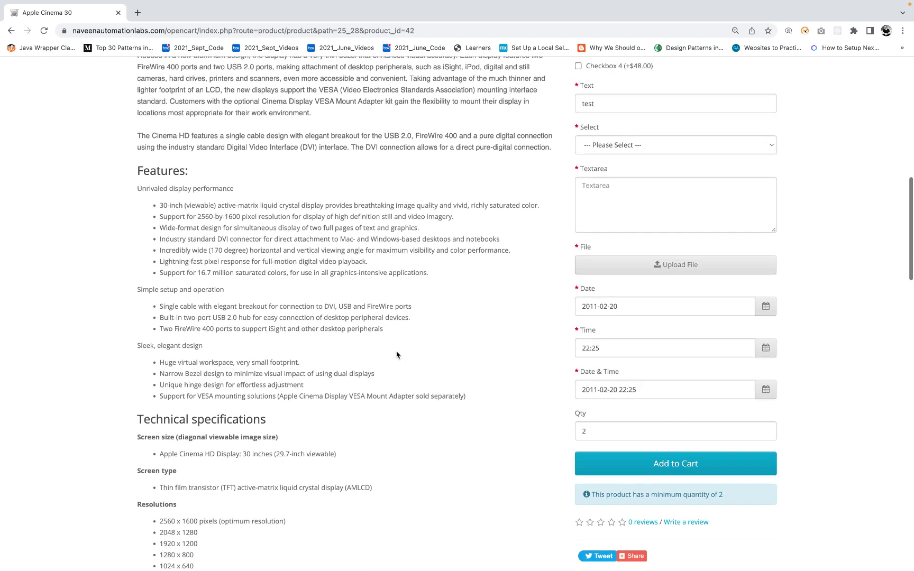
pyautogui.scroll(-1, 638, 224)
pyautogui.scroll(-2, 543, 371)
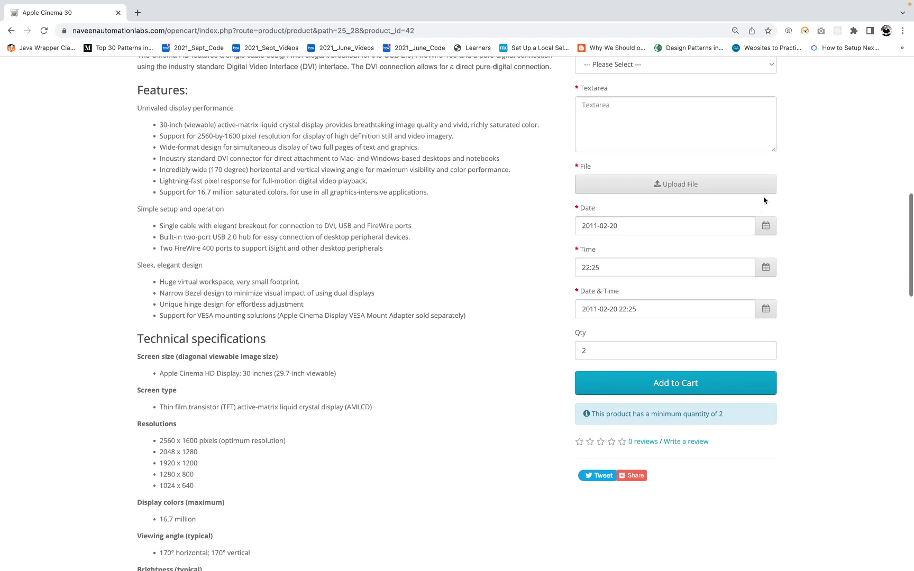
pyautogui.click(766, 227)
pyautogui.click(837, 178)
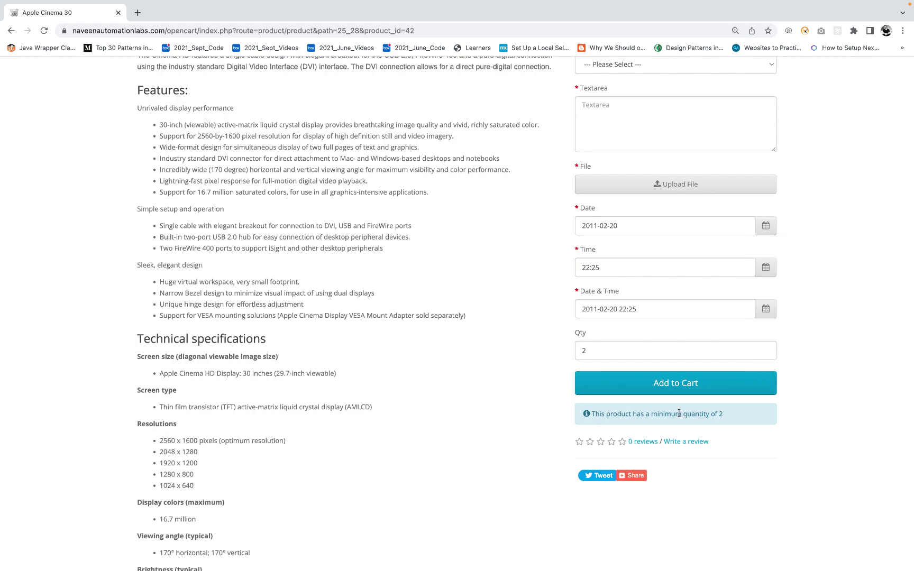
pyautogui.scroll(-1, 452, 431)
pyautogui.scroll(-3, 453, 431)
pyautogui.scroll(-5, 452, 431)
pyautogui.scroll(-5, 452, 430)
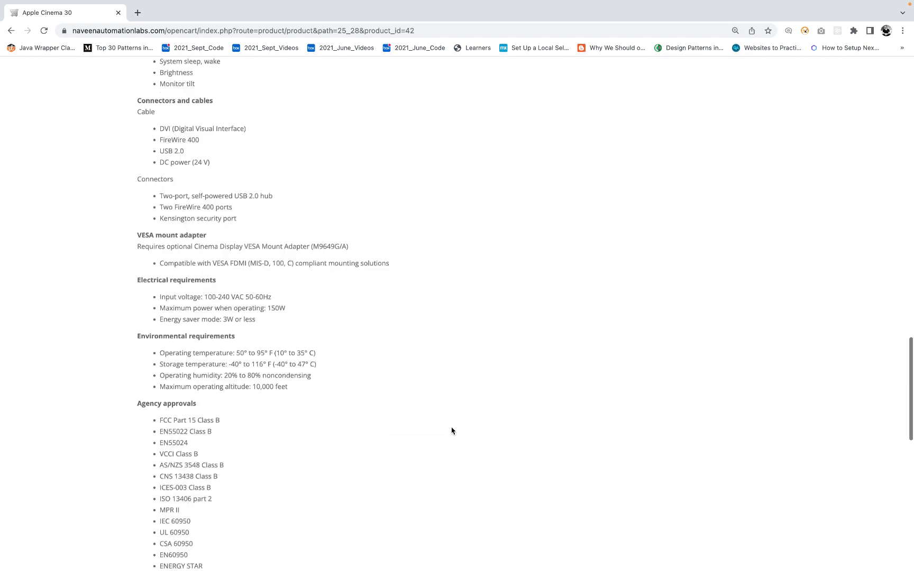
pyautogui.scroll(-5, 453, 431)
pyautogui.scroll(-10, 452, 431)
pyautogui.scroll(5, 453, 431)
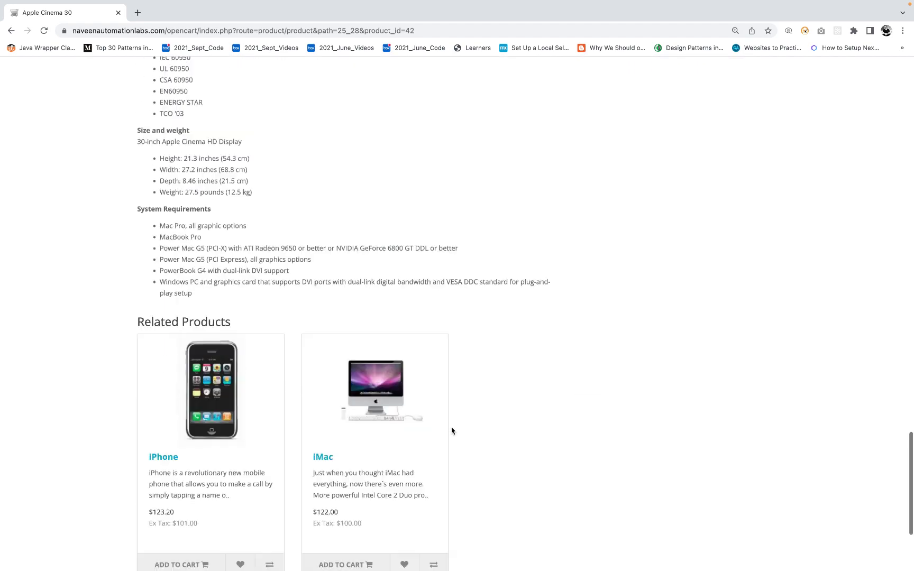
pyautogui.scroll(5, 453, 431)
pyautogui.scroll(5, 452, 431)
pyautogui.scroll(10, 453, 430)
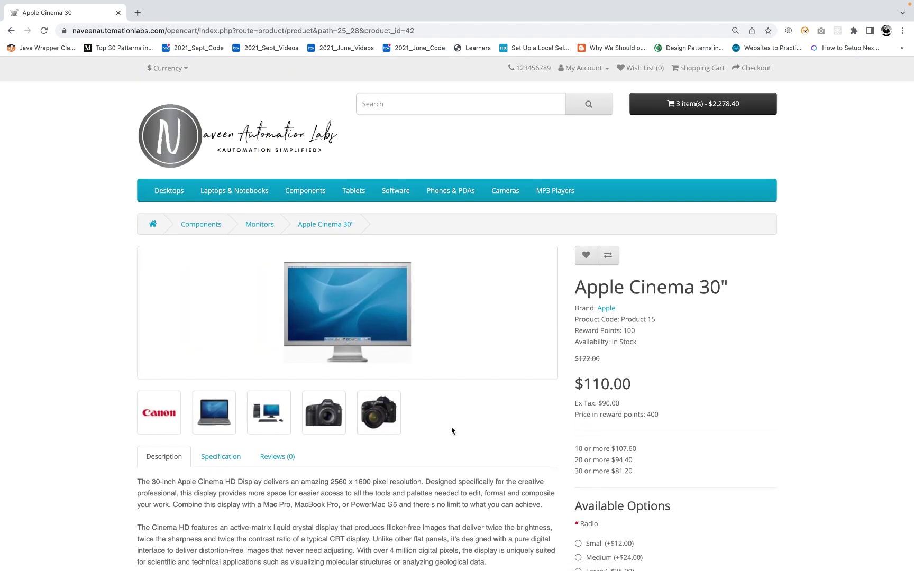
# - Add the Apple Cinema 30" to the comparison and open Product Comparison
pyautogui.click(608, 257)
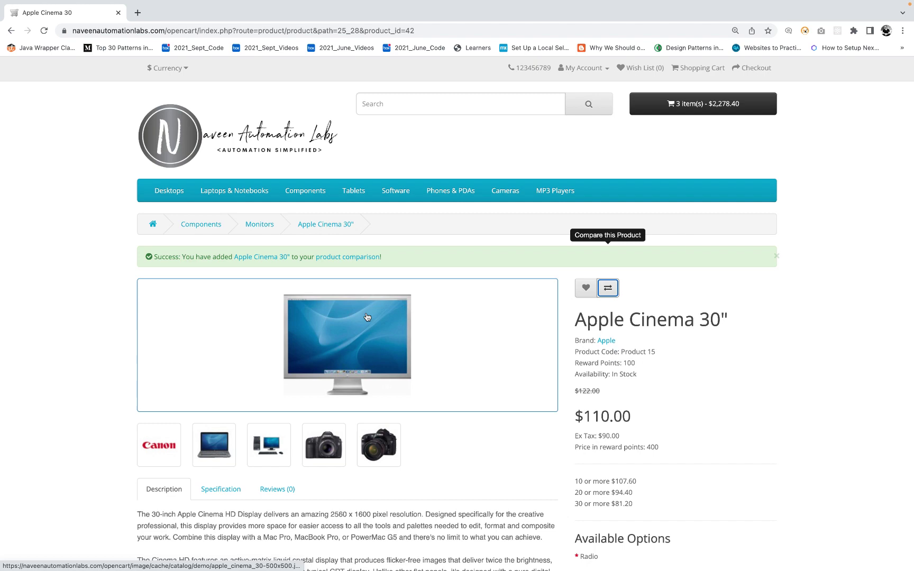
pyautogui.click(341, 258)
pyautogui.scroll(-4, 193, 394)
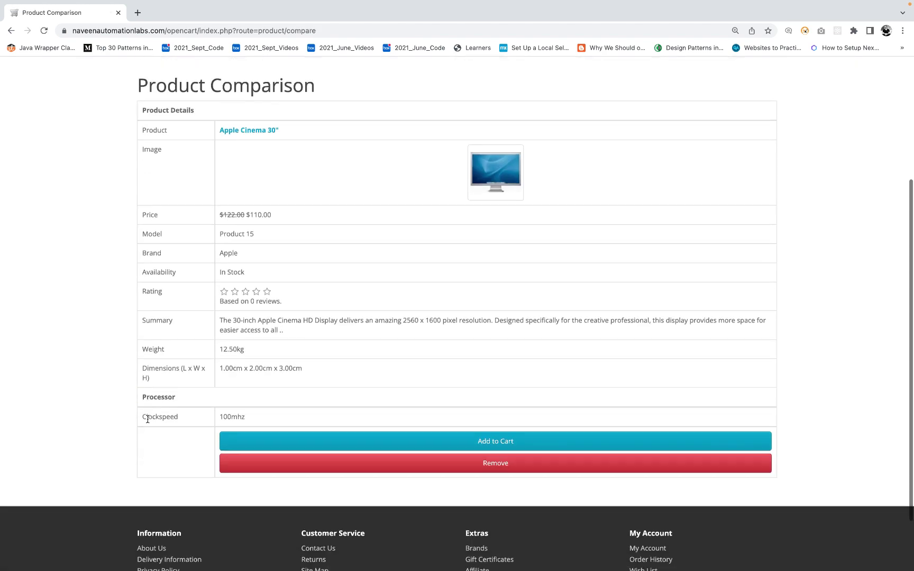
pyautogui.scroll(4, 153, 429)
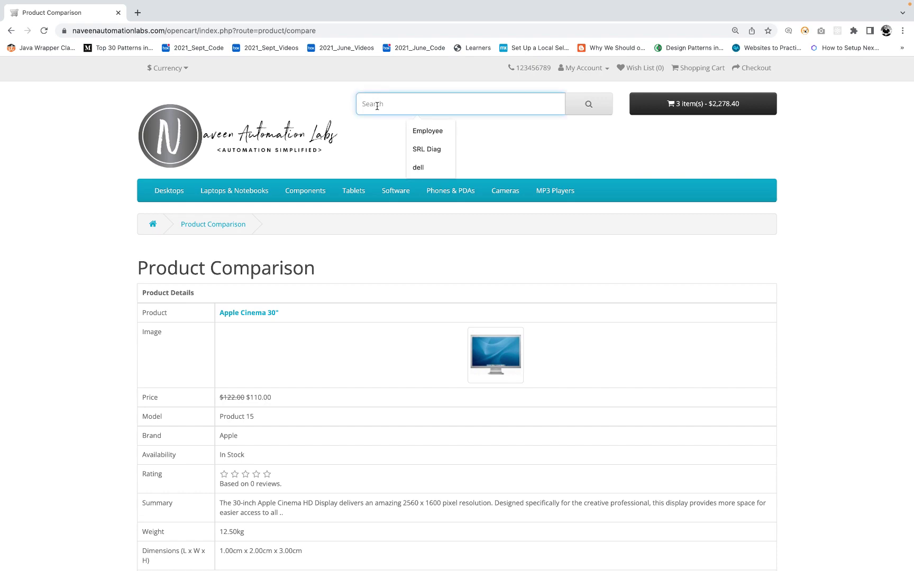
# - Search for 'macbook' and open the MacBook Air product page
pyautogui.write('macbo')
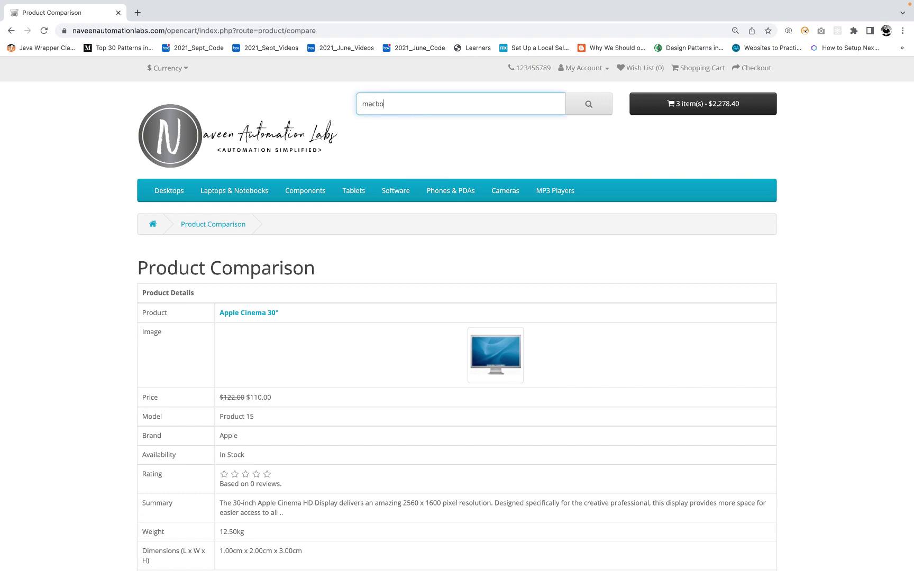
pyautogui.write('k')
pyautogui.press('Return')
pyautogui.scroll(-3, 423, 254)
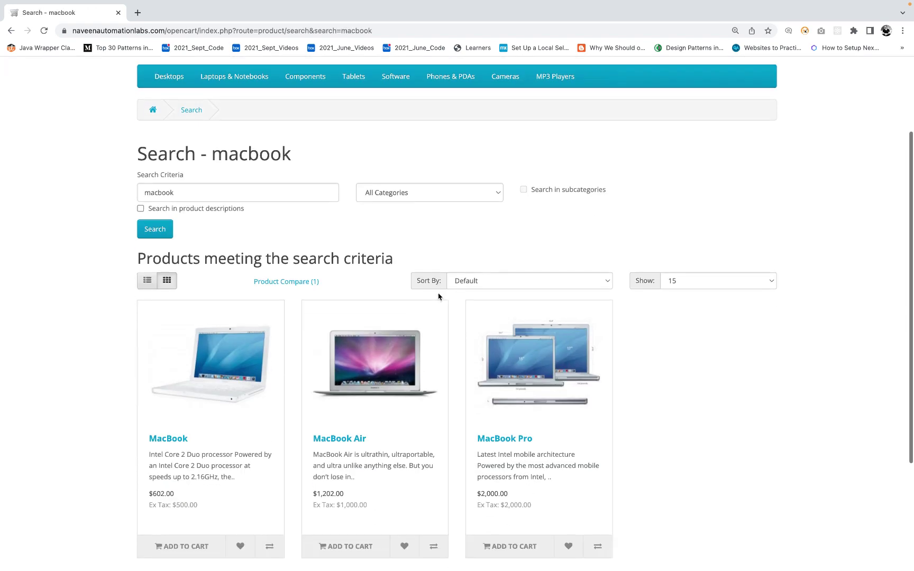
pyautogui.click(350, 426)
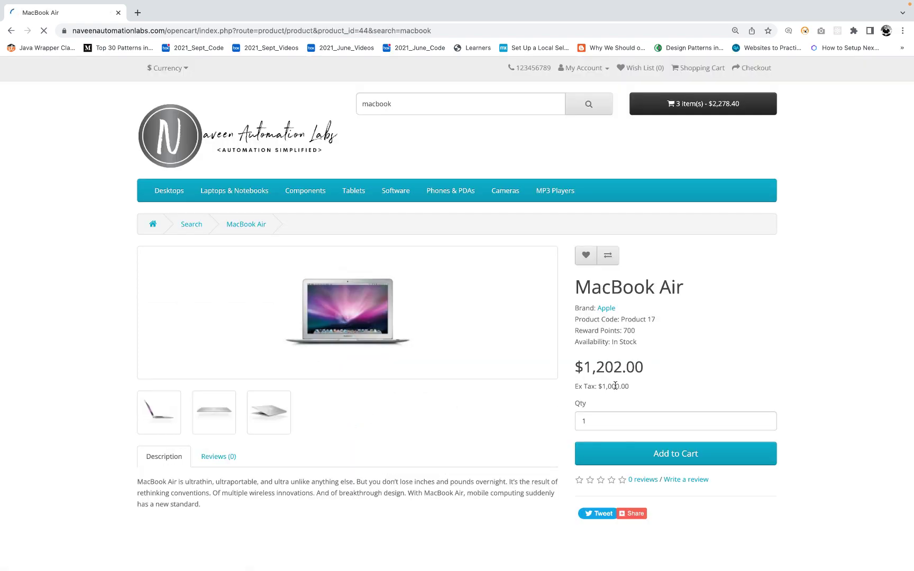
# - Add the MacBook Air to the comparison and review both products side by side
pyautogui.click(608, 256)
pyautogui.click(329, 258)
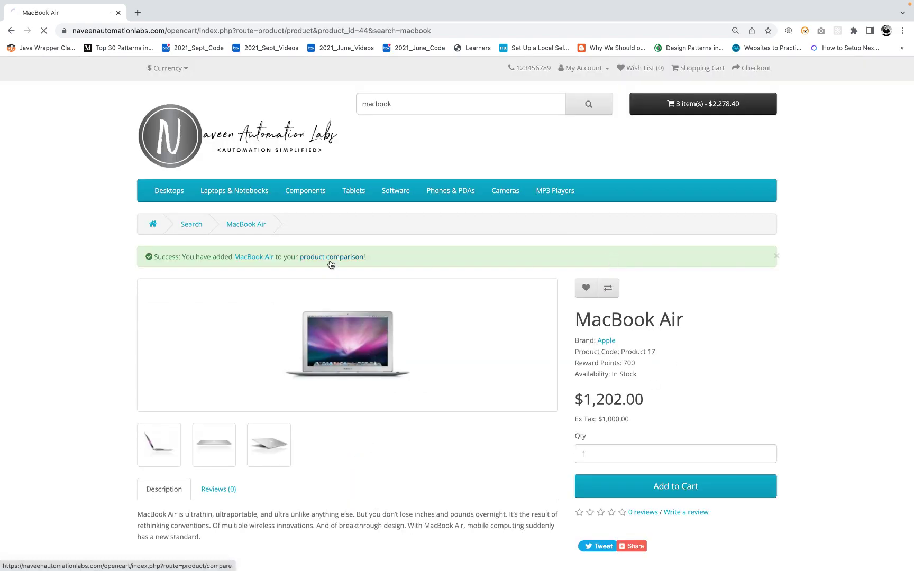
pyautogui.scroll(-3, 62, 422)
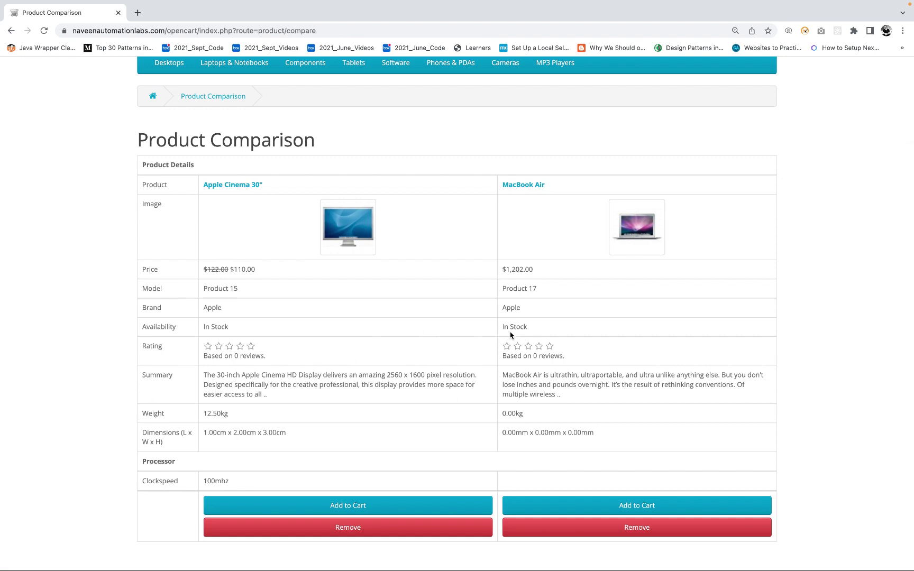
pyautogui.scroll(-1, 532, 396)
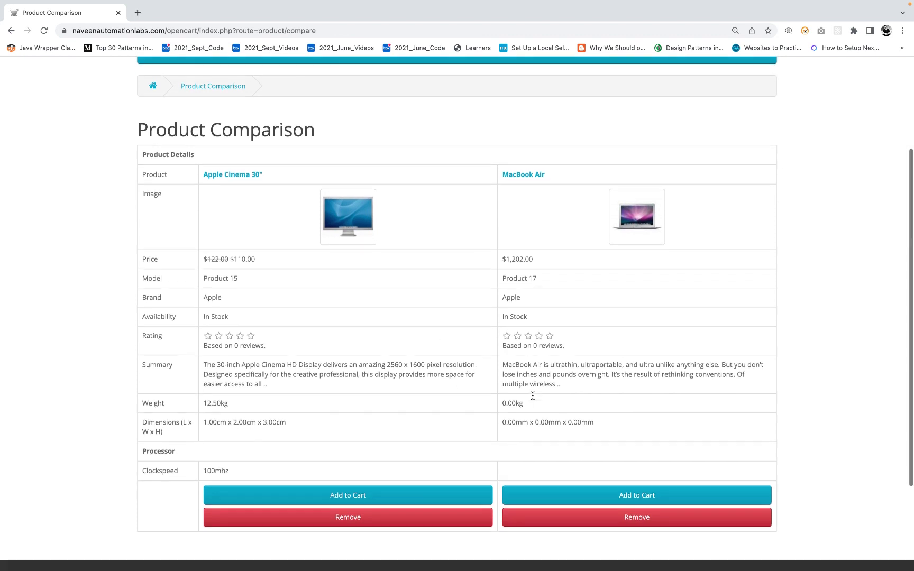
pyautogui.scroll(-1, 447, 384)
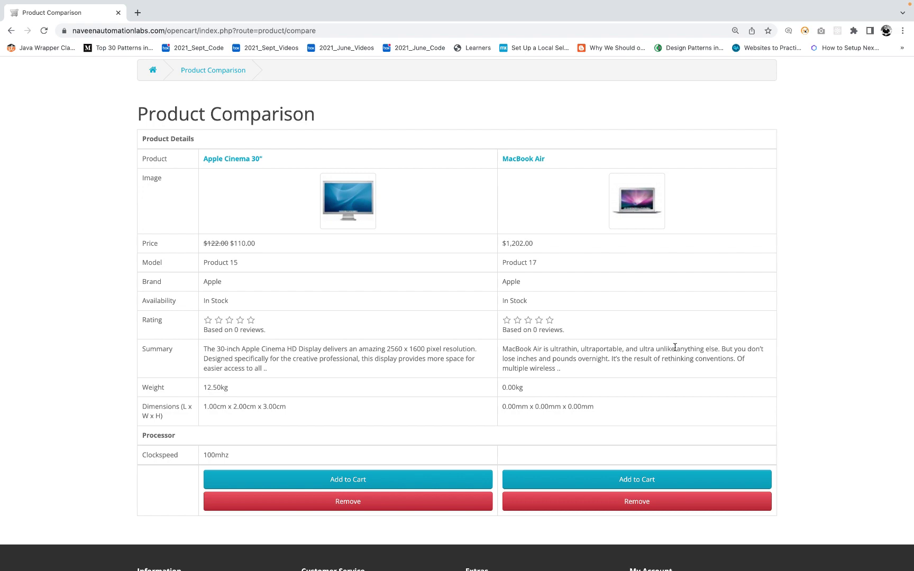
pyautogui.scroll(-5, 675, 348)
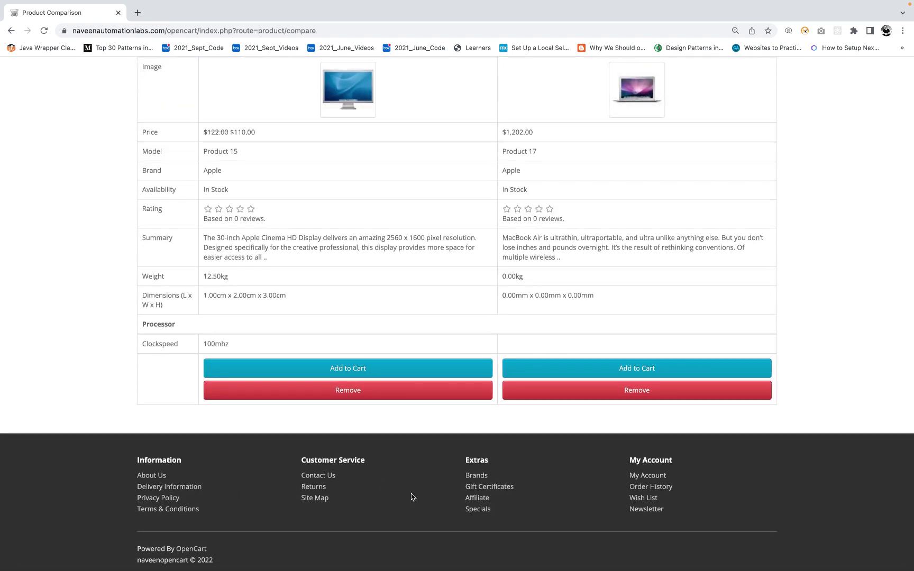
pyautogui.scroll(10, 412, 497)
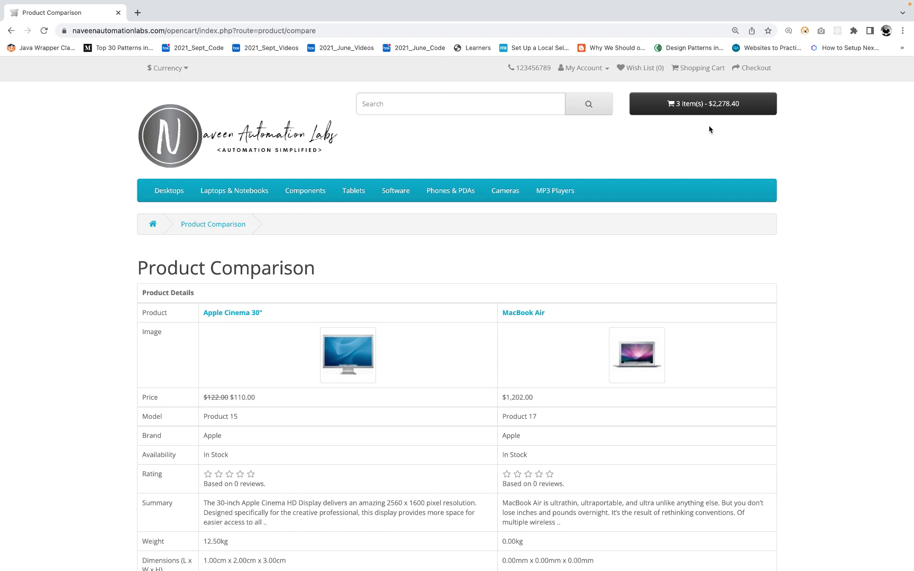
# - Reach the Register Account form via the Login page's New Customer option
pyautogui.click(595, 72)
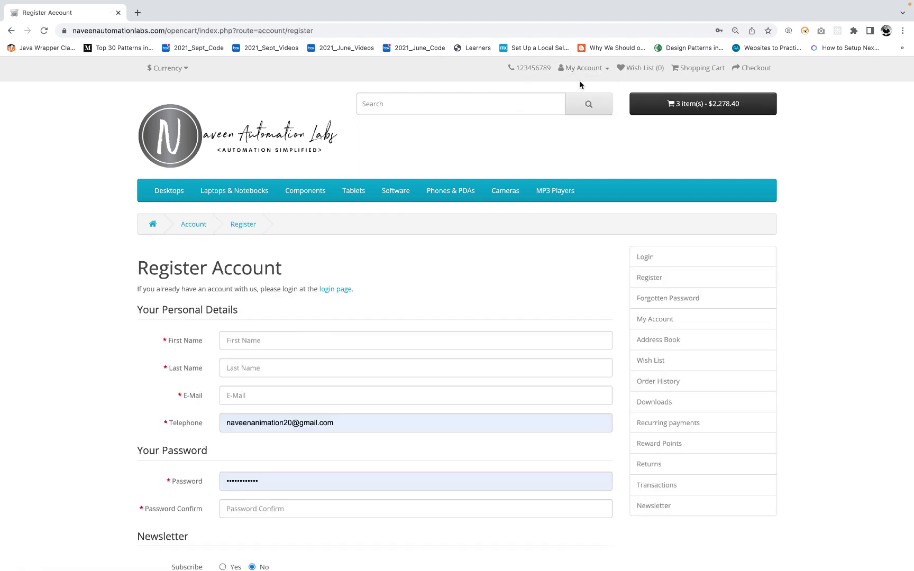
pyautogui.scroll(-2, 752, 296)
pyautogui.scroll(2, 751, 296)
pyautogui.click(580, 67)
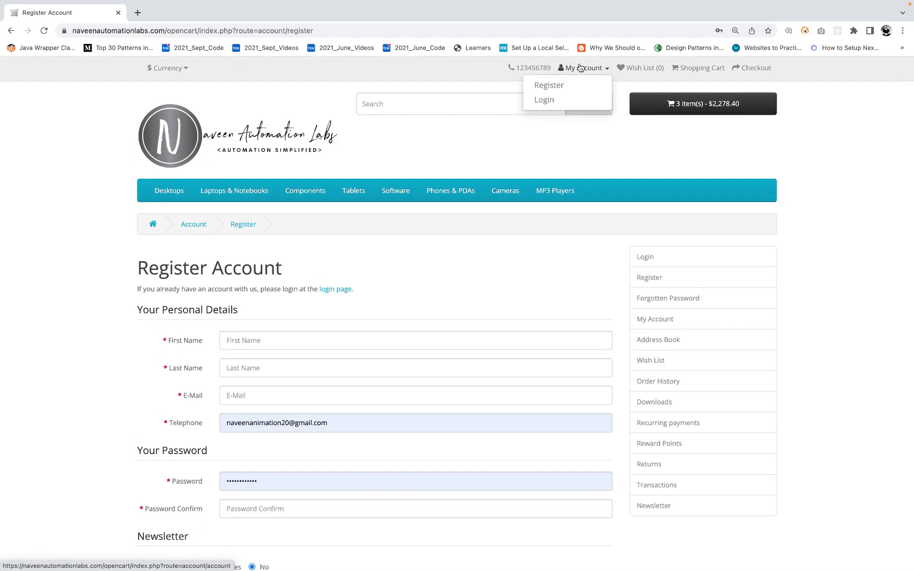
pyautogui.click(563, 100)
pyautogui.scroll(-2, 781, 271)
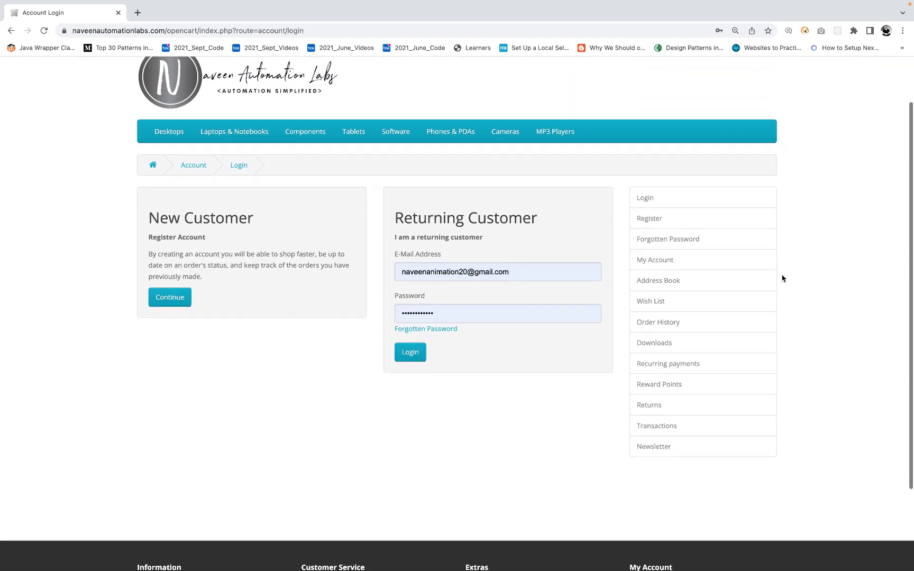
pyautogui.scroll(-1, 783, 279)
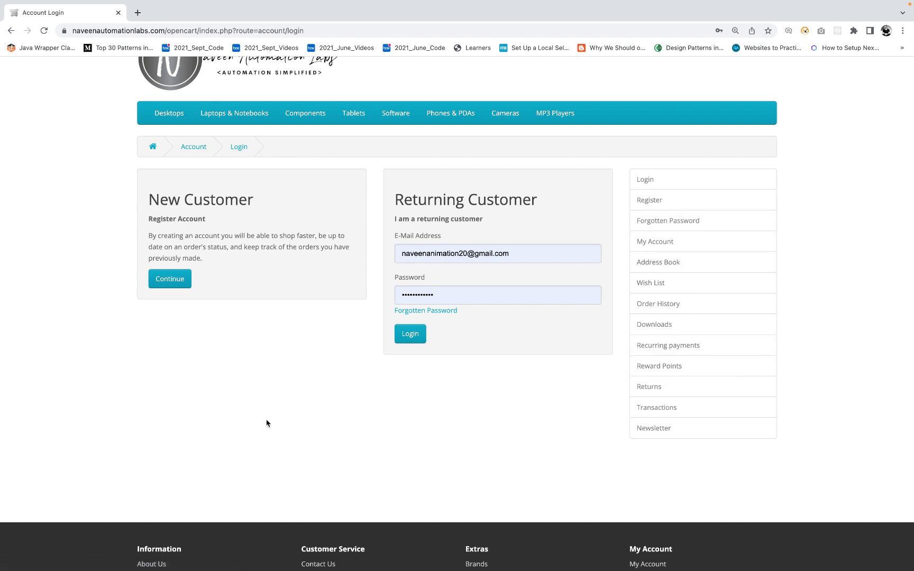
pyautogui.scroll(4, 260, 420)
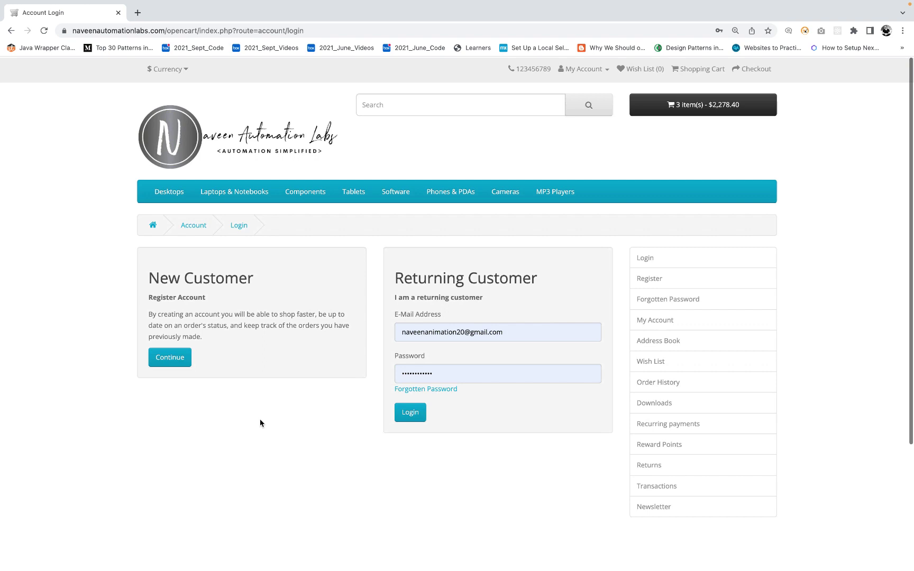
pyautogui.click(176, 363)
pyautogui.scroll(-4, 177, 363)
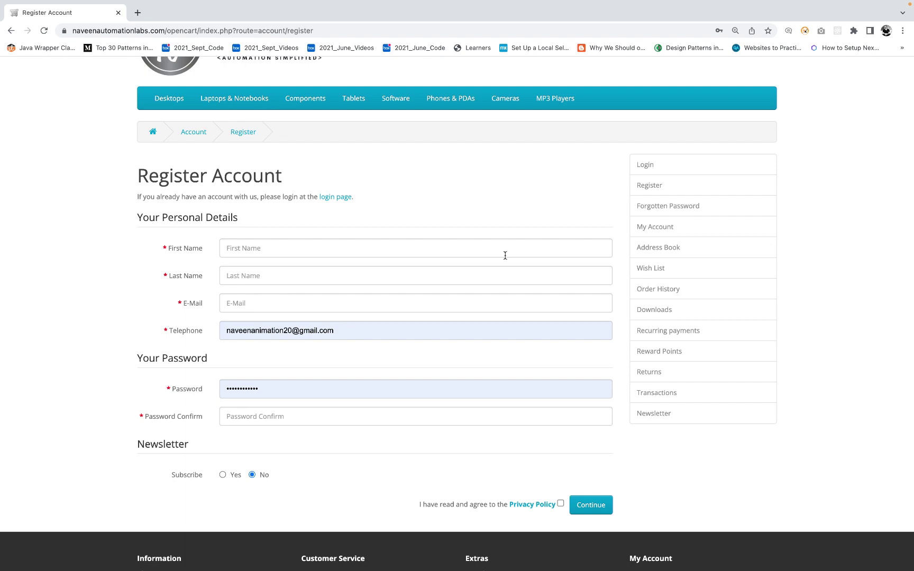
pyautogui.click(506, 255)
pyautogui.write('nal')
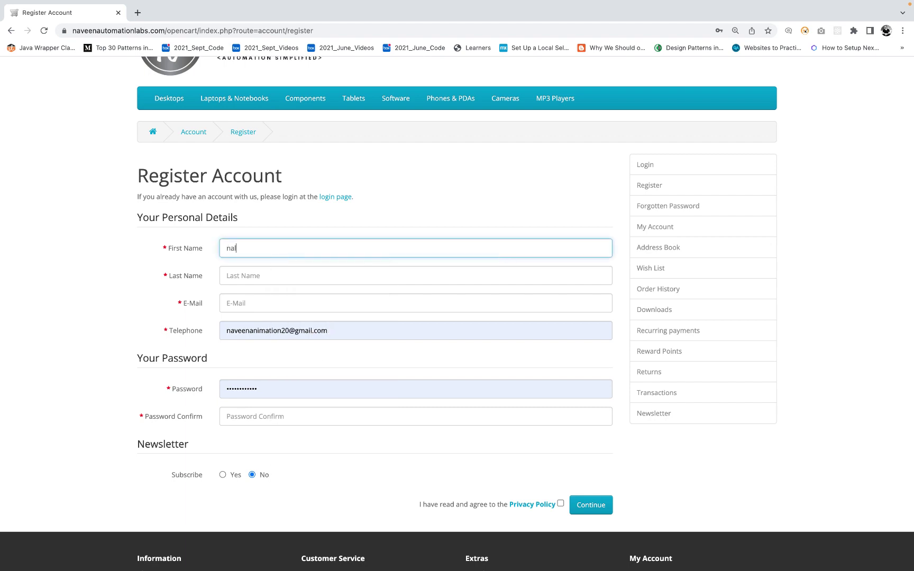
pyautogui.press('Tab')
pyautogui.write('test')
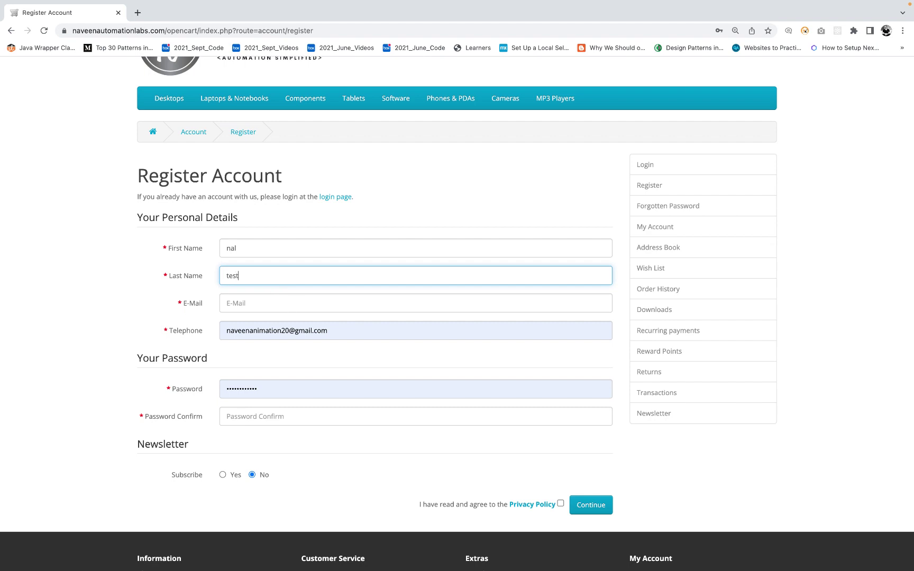
pyautogui.write('ing')
pyautogui.press('Tab')
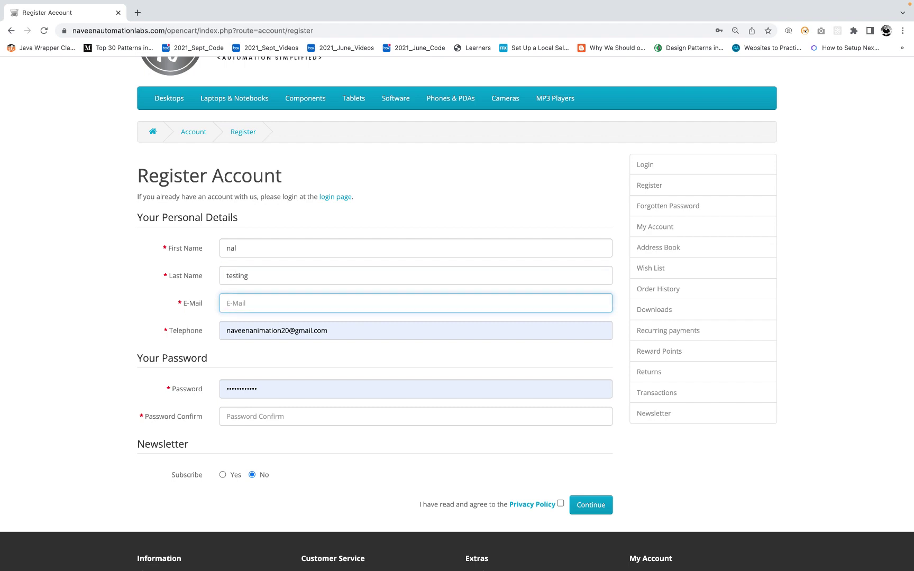
pyautogui.press('Tab')
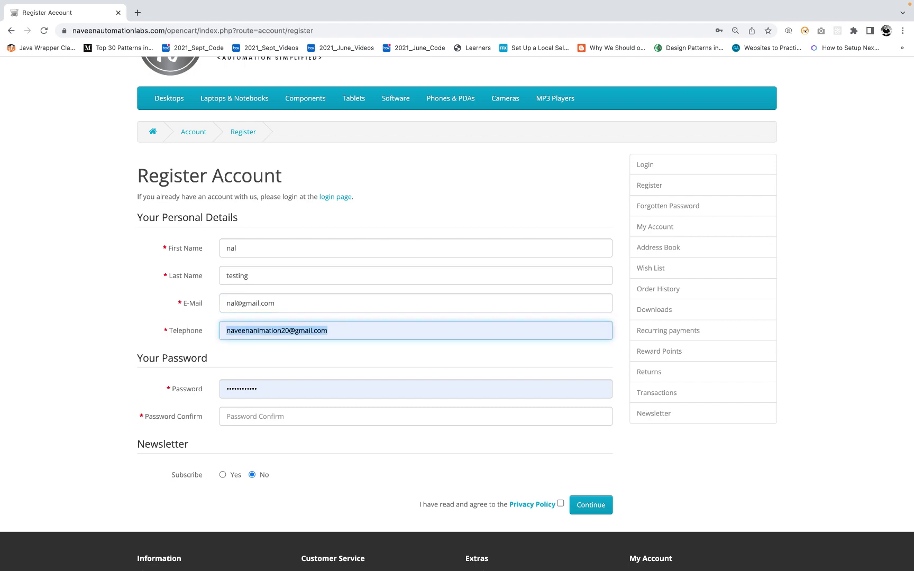
pyautogui.write('1212121212')
pyautogui.press('Tab')
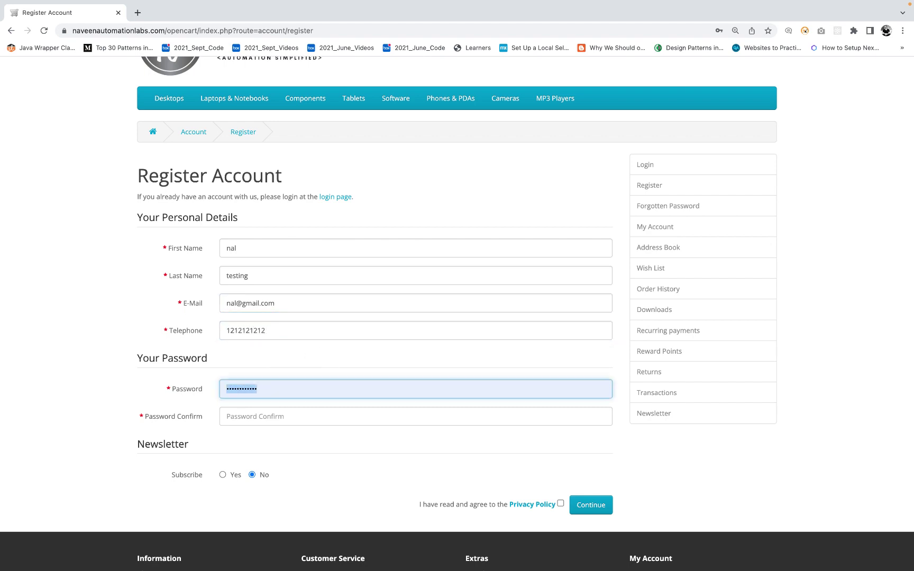
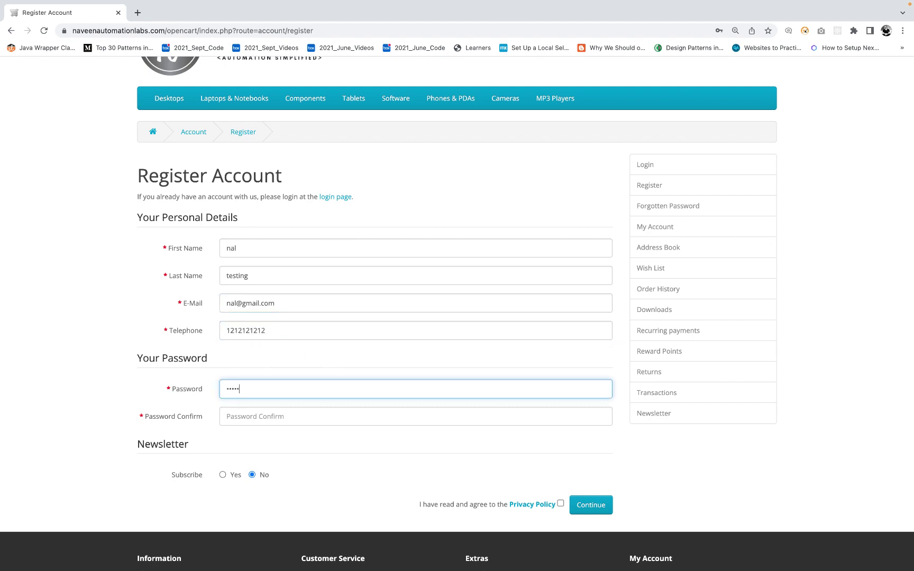
pyautogui.press('Tab')
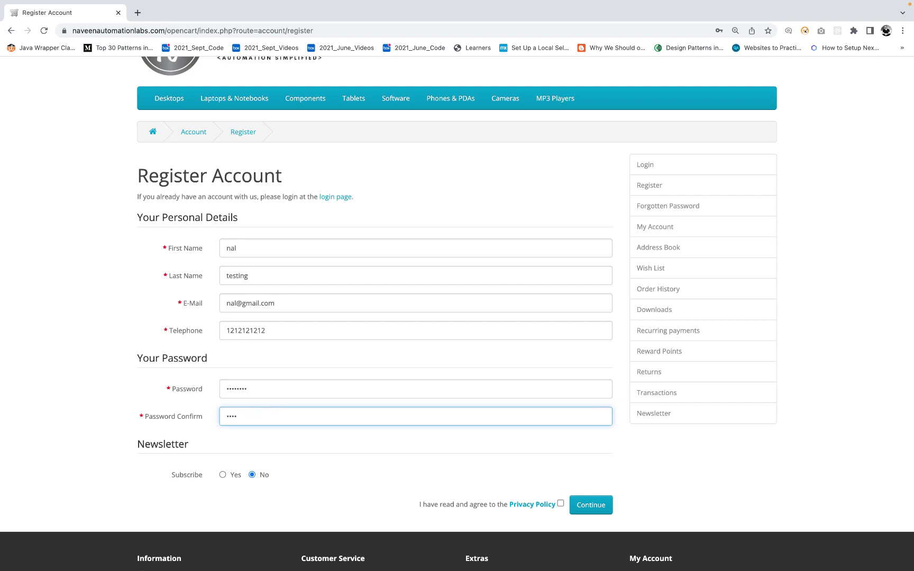
# - Accept the Privacy Policy, submit the registration, and continue to the account overview
pyautogui.click(561, 504)
pyautogui.click(591, 509)
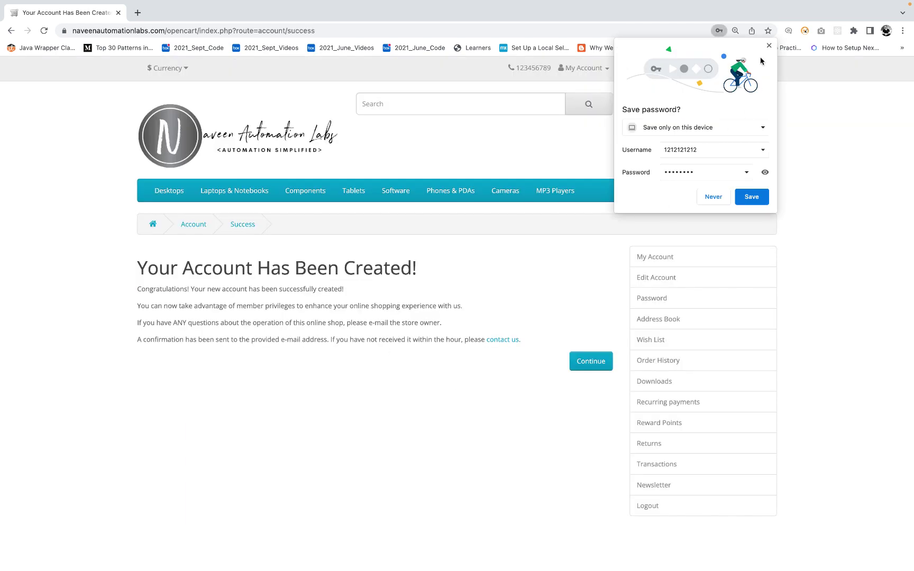
pyautogui.click(770, 46)
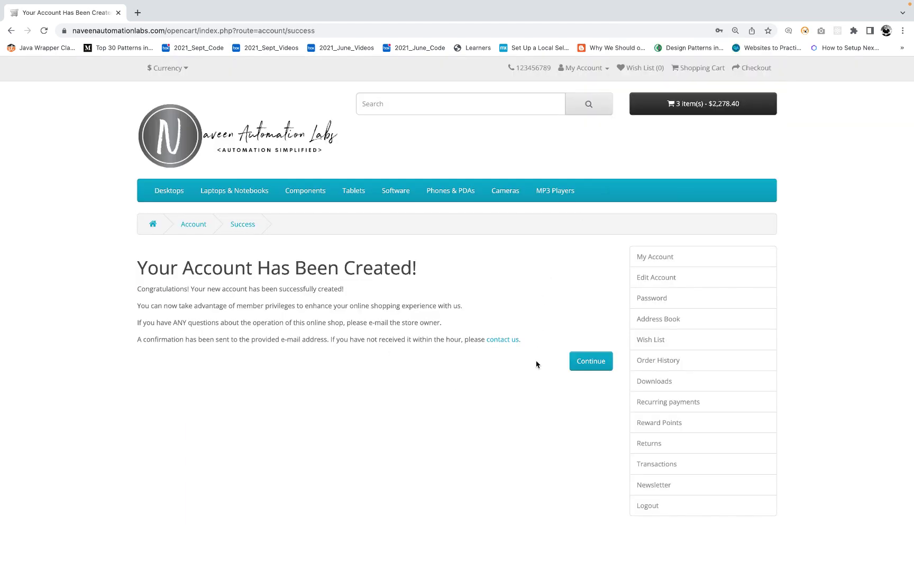
pyautogui.click(644, 257)
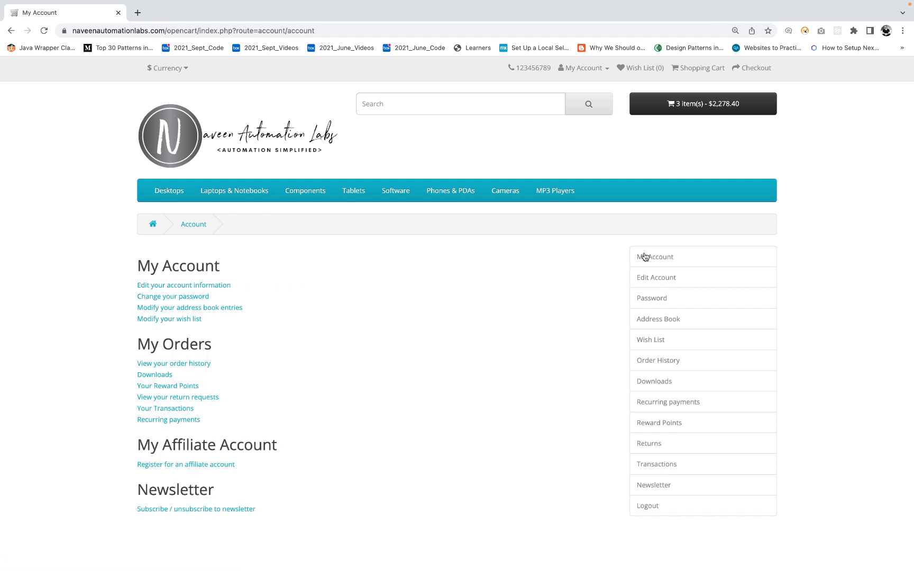
# - Open and close the My Account menu on the signed-in account page
pyautogui.scroll(-1, 318, 344)
pyautogui.scroll(1, 434, 334)
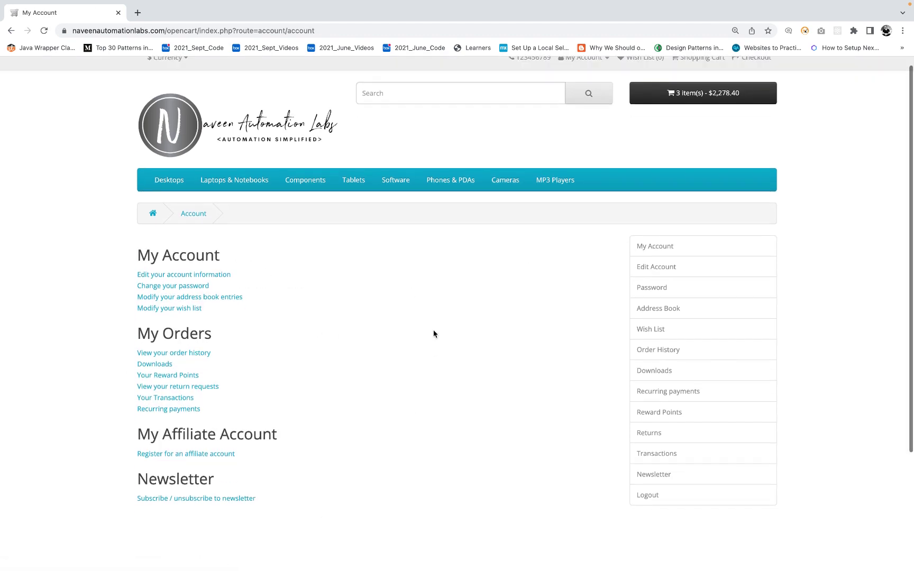
pyautogui.click(582, 68)
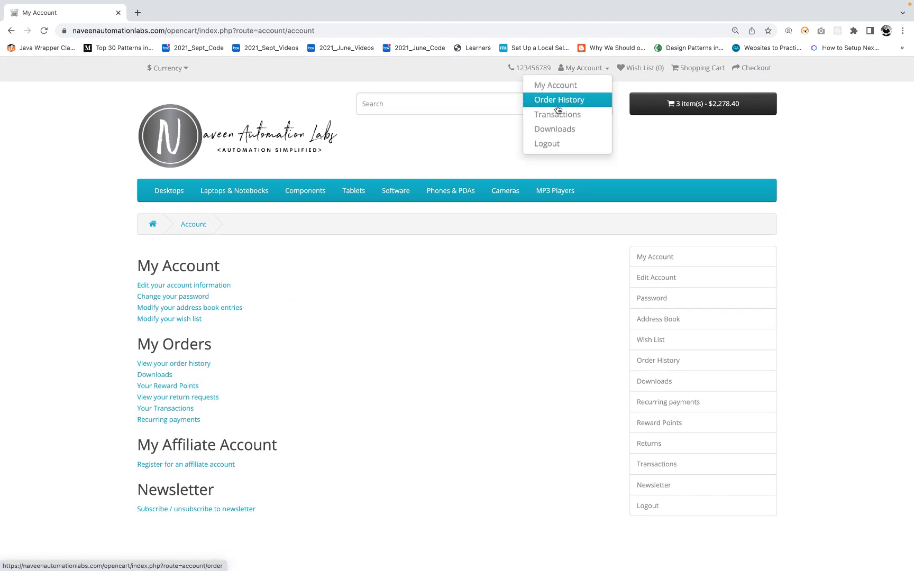
pyautogui.click(548, 147)
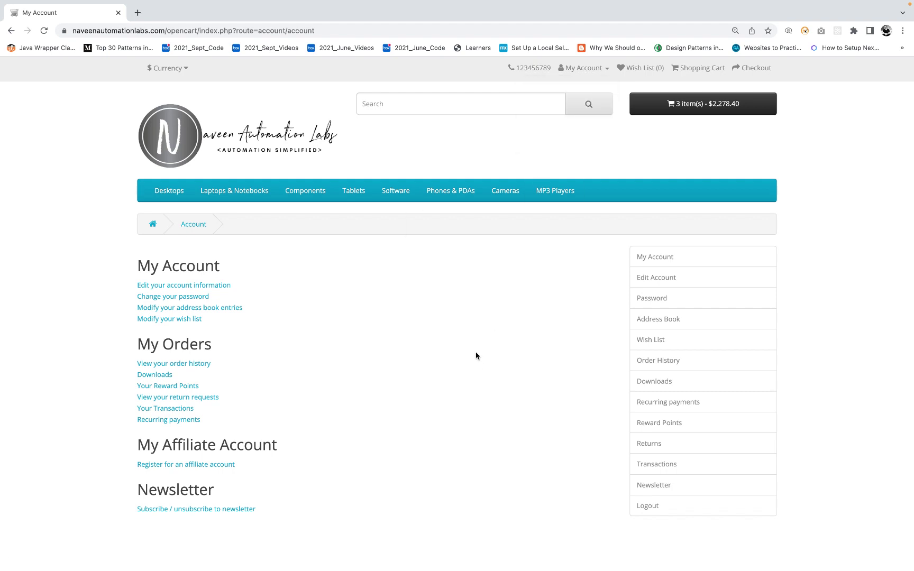